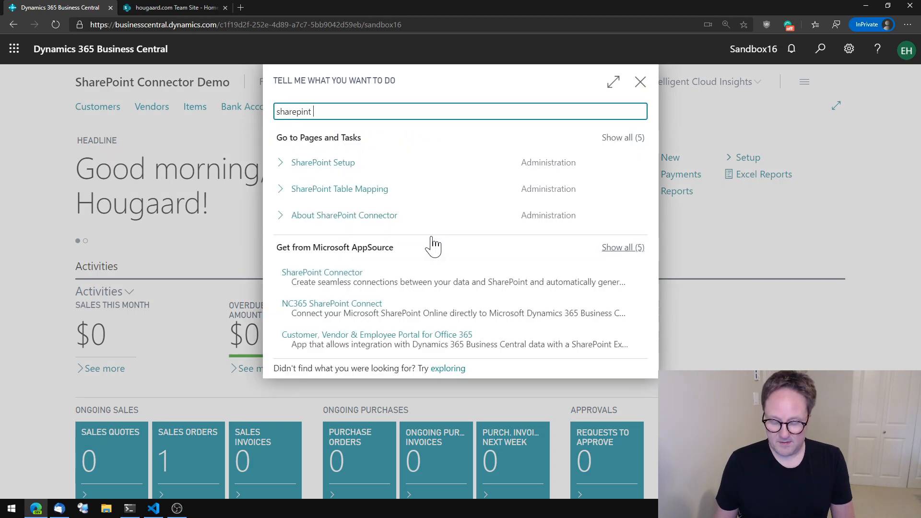
Find and open the SharePoint Setup page and review its Folders and Integration settings.
{"action": "type", "text": "setup"}
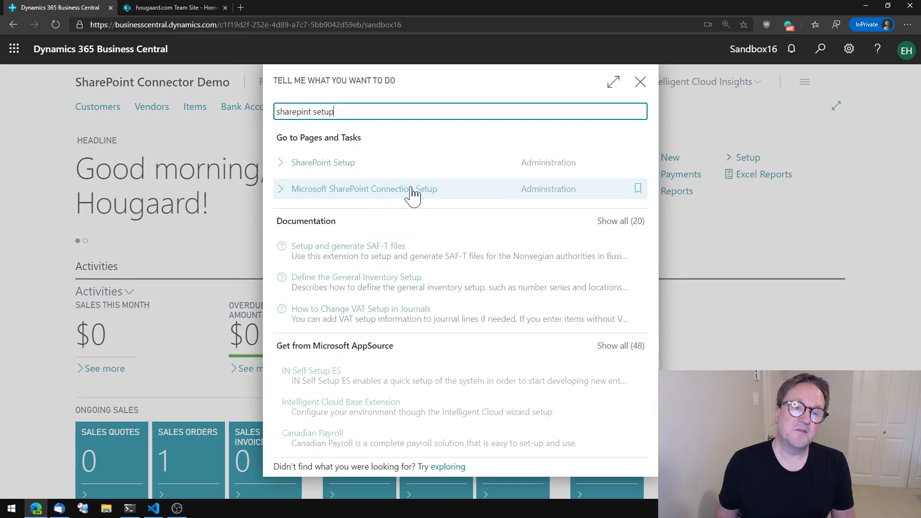
{"action": "left_click", "coordinate": [336, 165]}
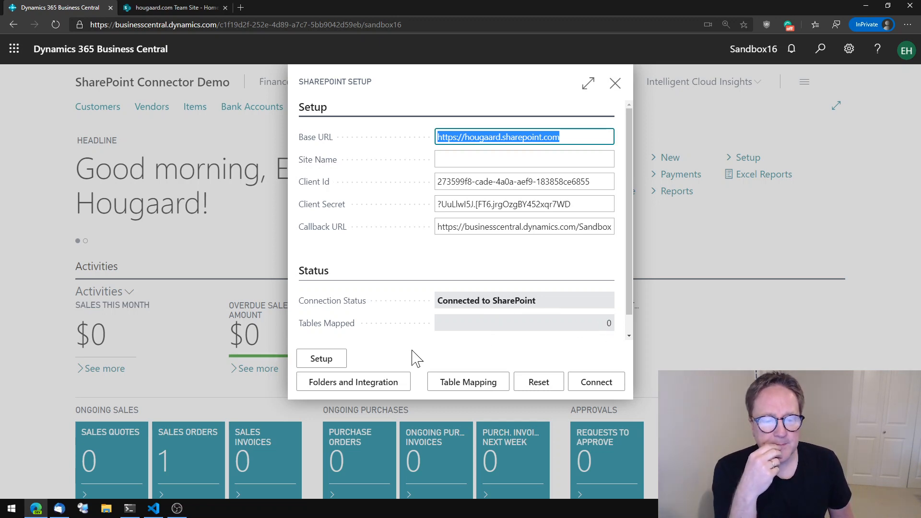
{"action": "left_click", "coordinate": [337, 389]}
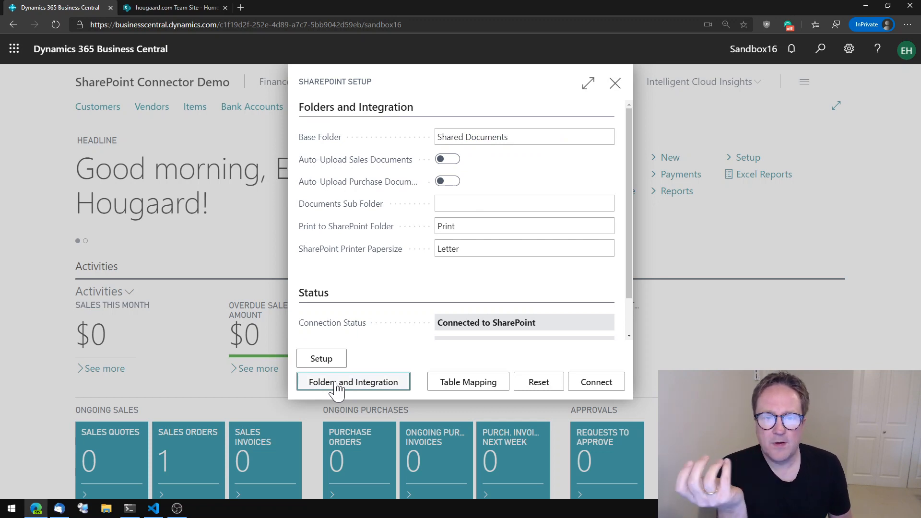
{"action": "left_click", "coordinate": [444, 137]}
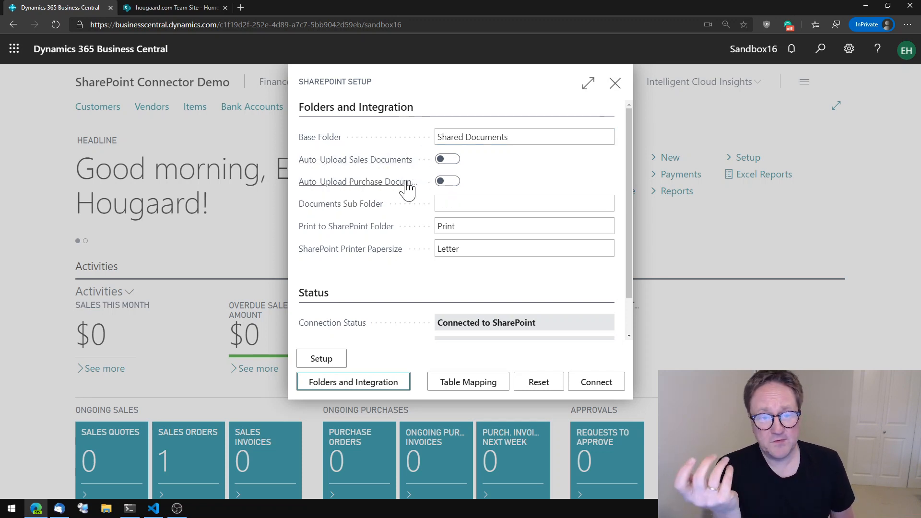
{"action": "mouse_move", "coordinate": [403, 181]}
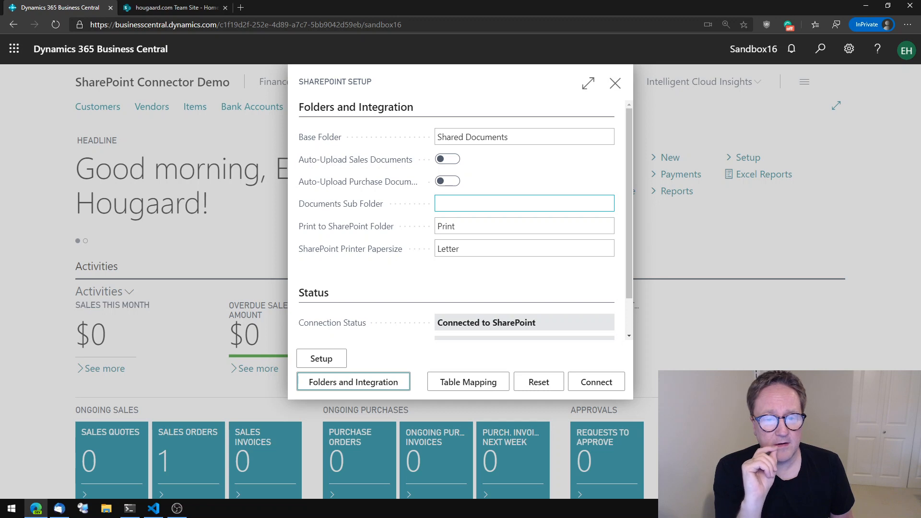
{"action": "left_click", "coordinate": [436, 223]}
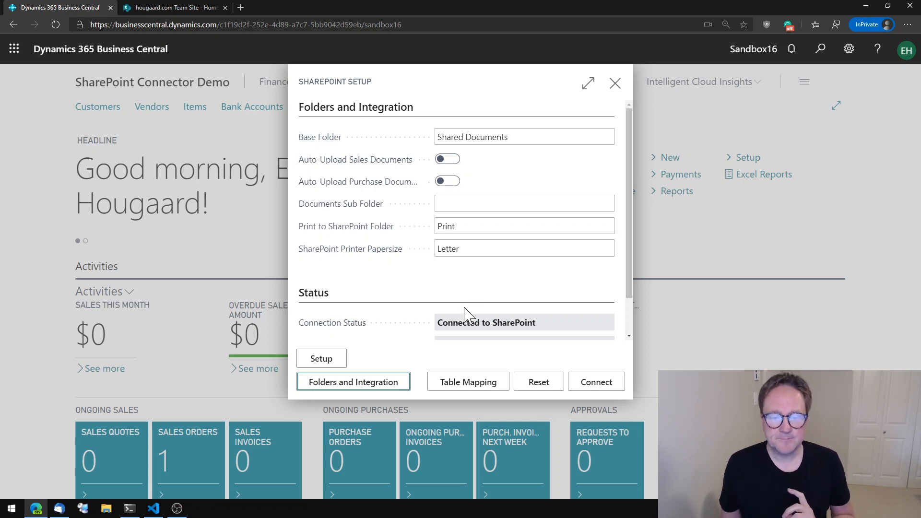
Open the SharePoint table mapping in the expanded view and add a mapping line for the Customer table.
{"action": "left_click", "coordinate": [470, 387]}
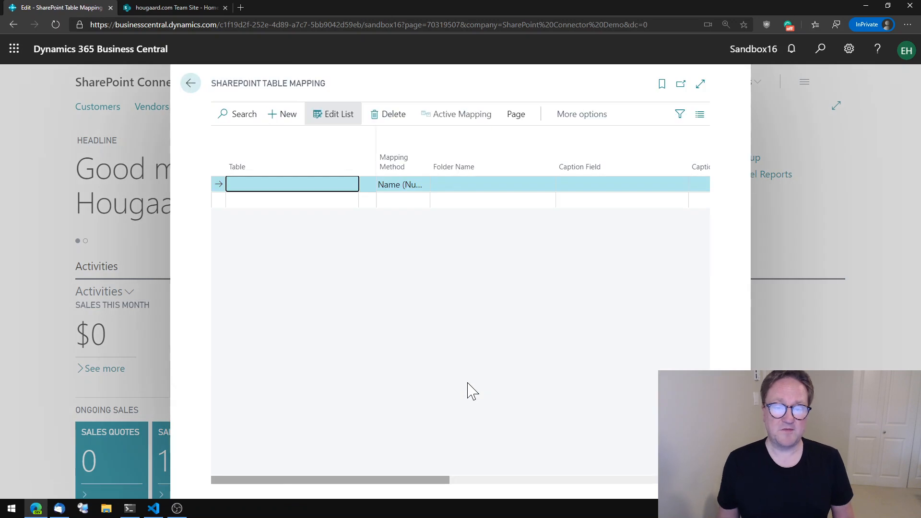
{"action": "left_click", "coordinate": [700, 85]}
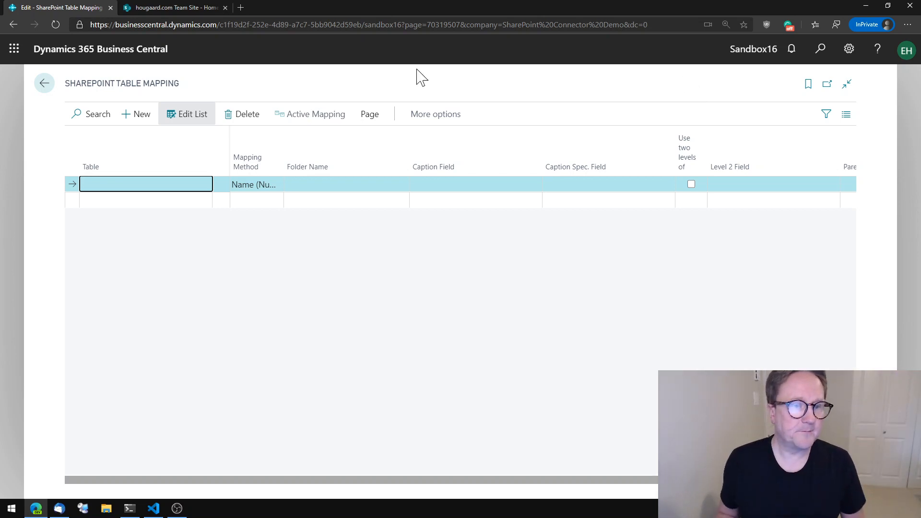
{"action": "left_click", "coordinate": [180, 186]}
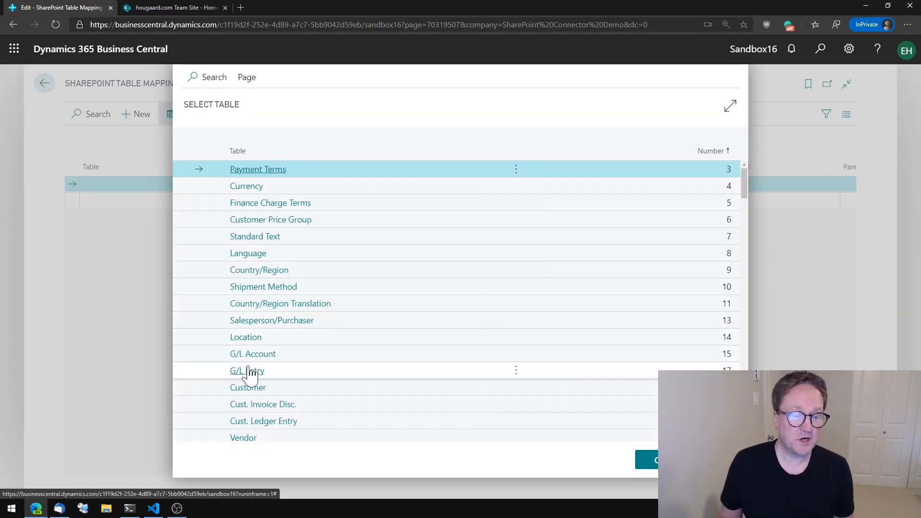
{"action": "left_click", "coordinate": [248, 390]}
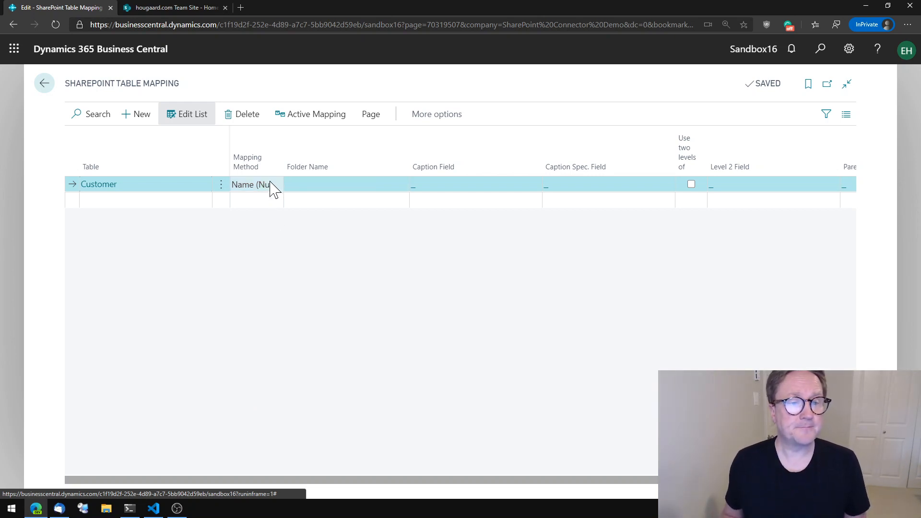
Widen the Mapping Method column to fit its content and review the mapping methods offered for the Customer line.
{"action": "left_click_drag", "start_coordinate": [284, 171], "coordinate": [313, 177]}
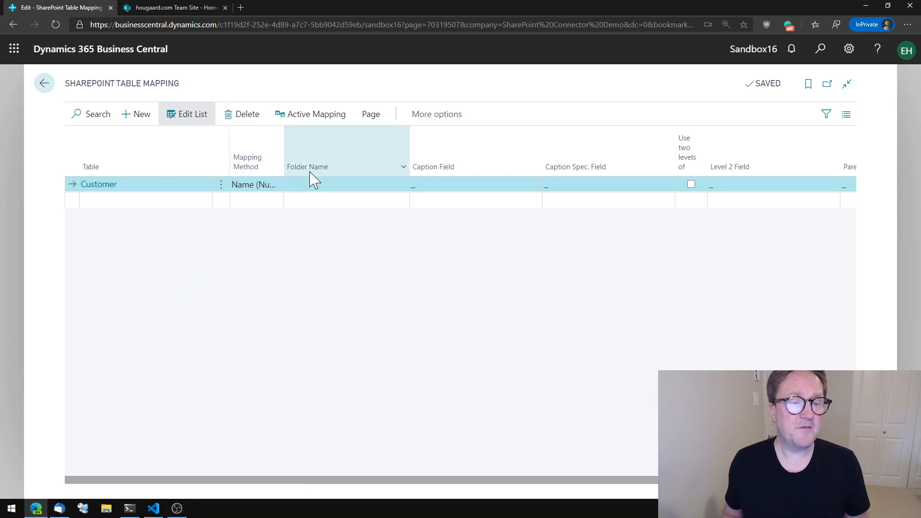
{"action": "left_click", "coordinate": [285, 148]}
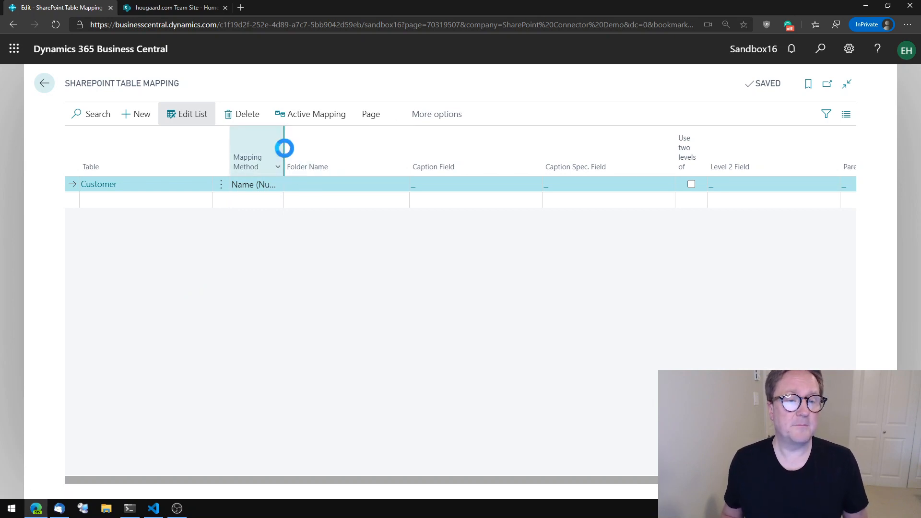
{"action": "left_click", "coordinate": [284, 148]}
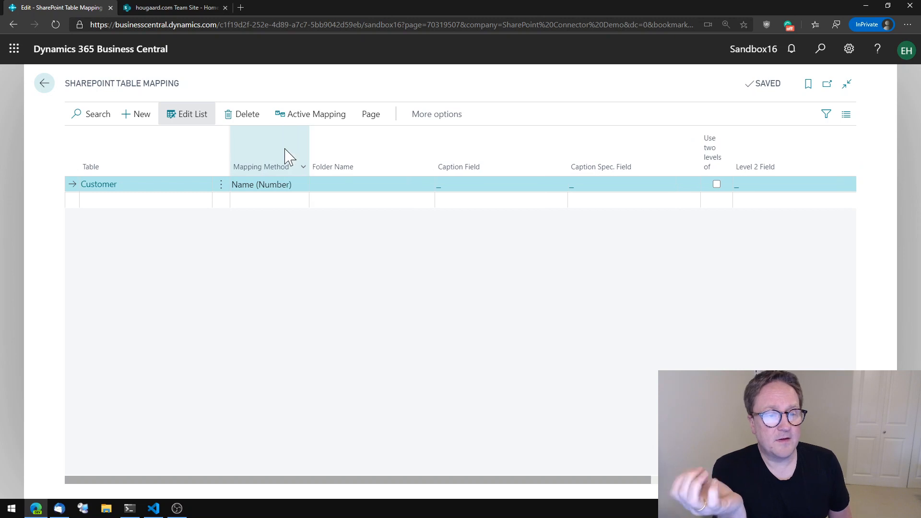
{"action": "left_click", "coordinate": [302, 188]}
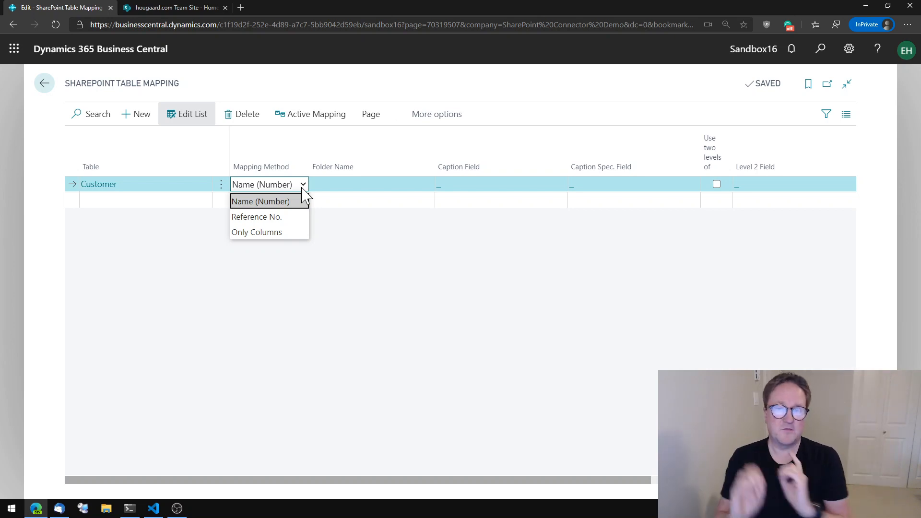
{"action": "key", "text": "Escape"}
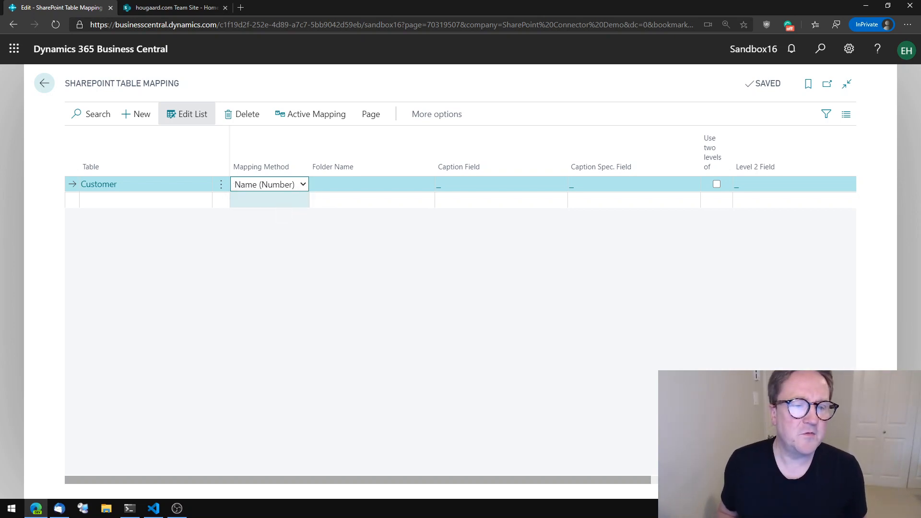
Set the Customer mapping's folder name to Customer Demo, its caption field to Name and its caption specification field to No.
{"action": "left_click", "coordinate": [345, 184]}
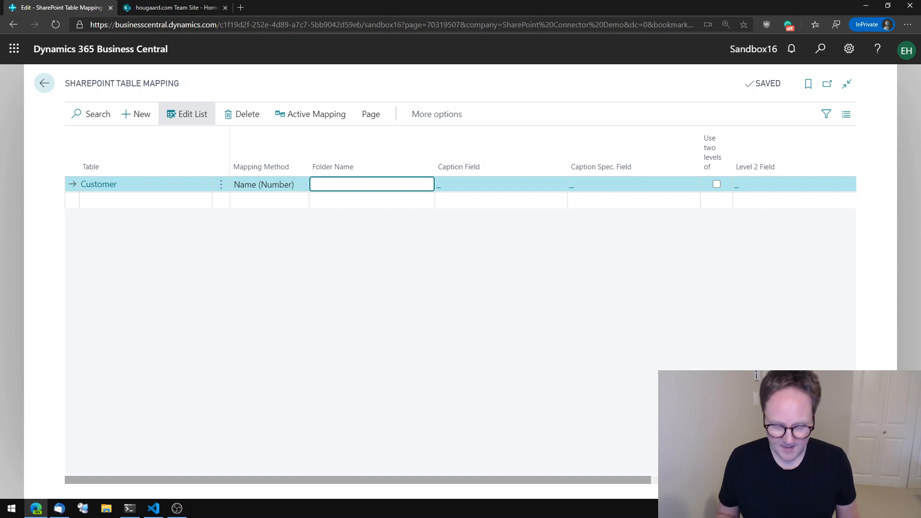
{"action": "type", "text": "Customer Demo"}
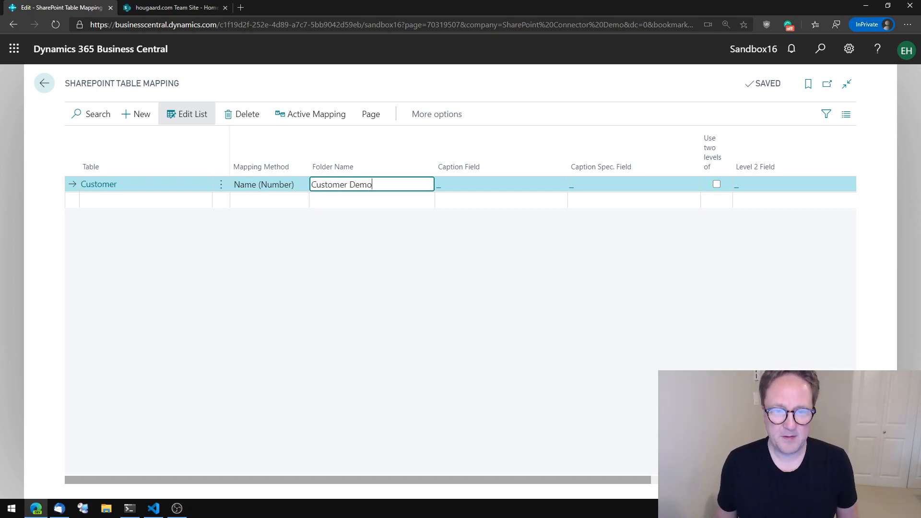
{"action": "left_click", "coordinate": [503, 190]}
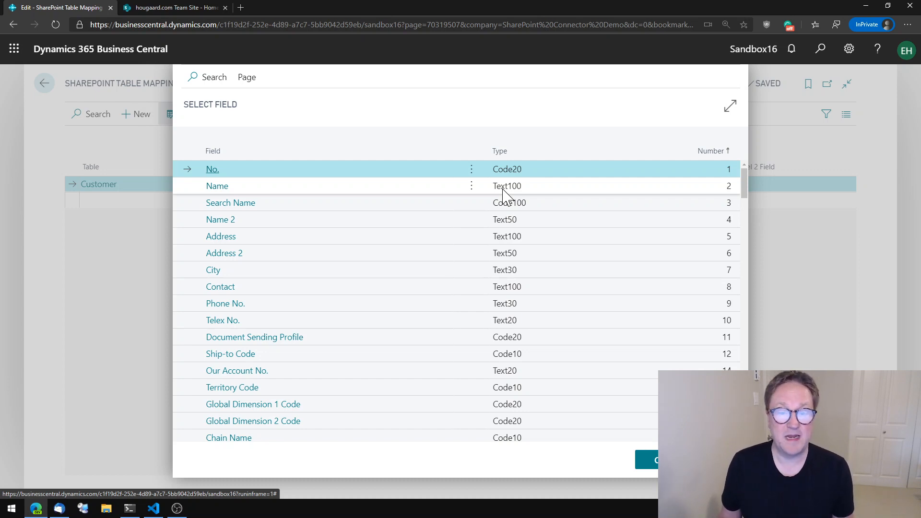
{"action": "left_click", "coordinate": [216, 188]}
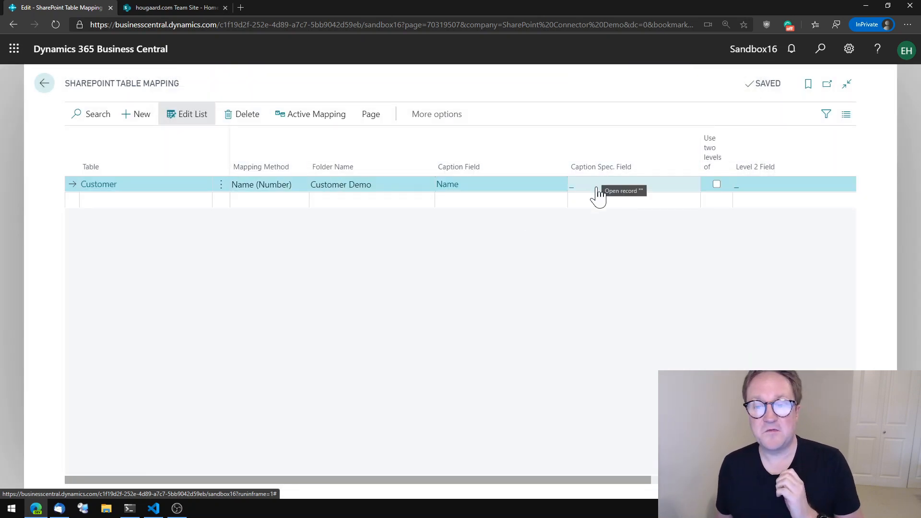
{"action": "left_click", "coordinate": [598, 194]}
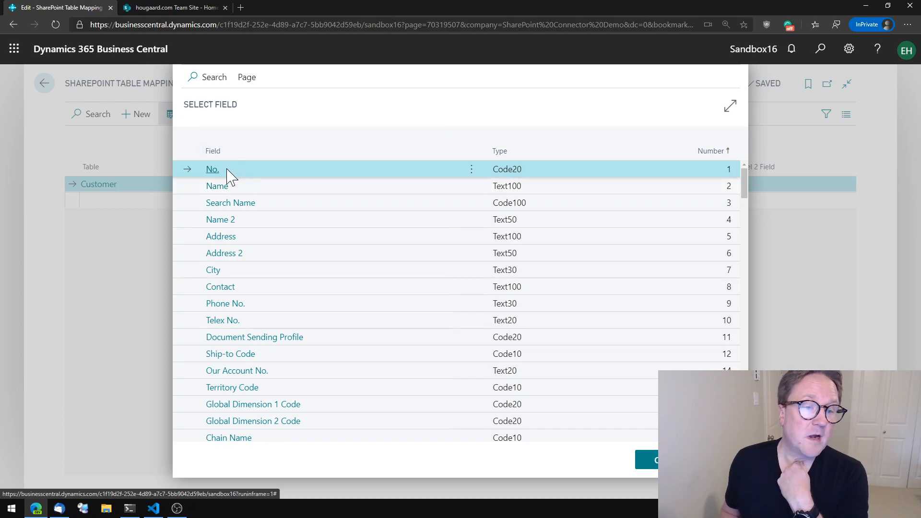
{"action": "left_click", "coordinate": [212, 173]}
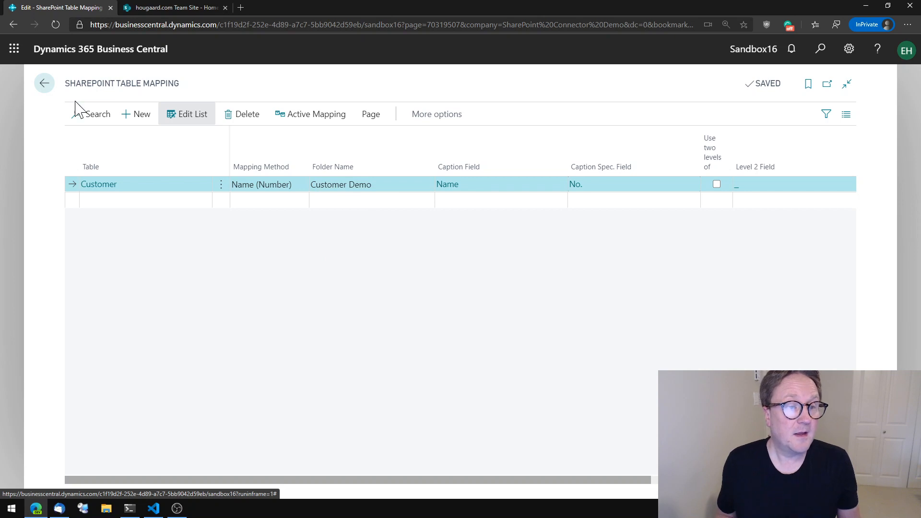
Leave the table mapping and SharePoint setup, and open the London Light Company card from the customer list.
{"action": "left_click", "coordinate": [44, 84]}
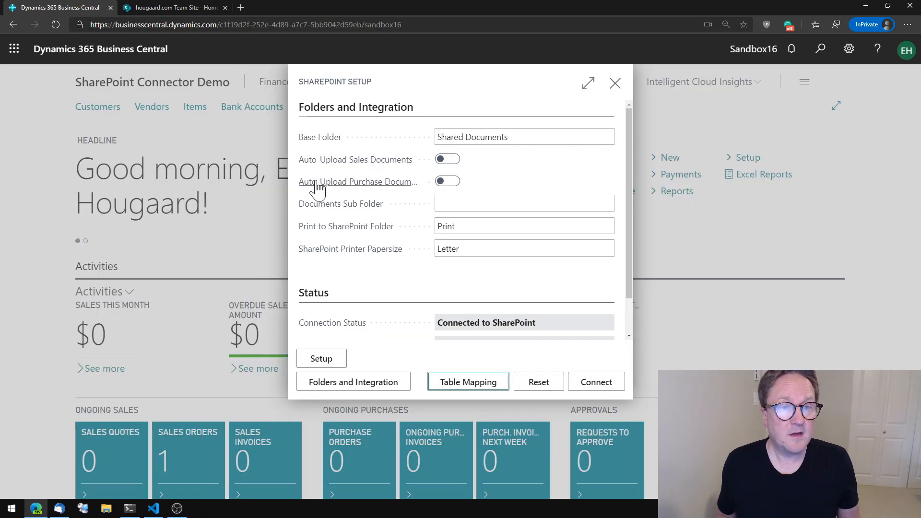
{"action": "left_click", "coordinate": [615, 84]}
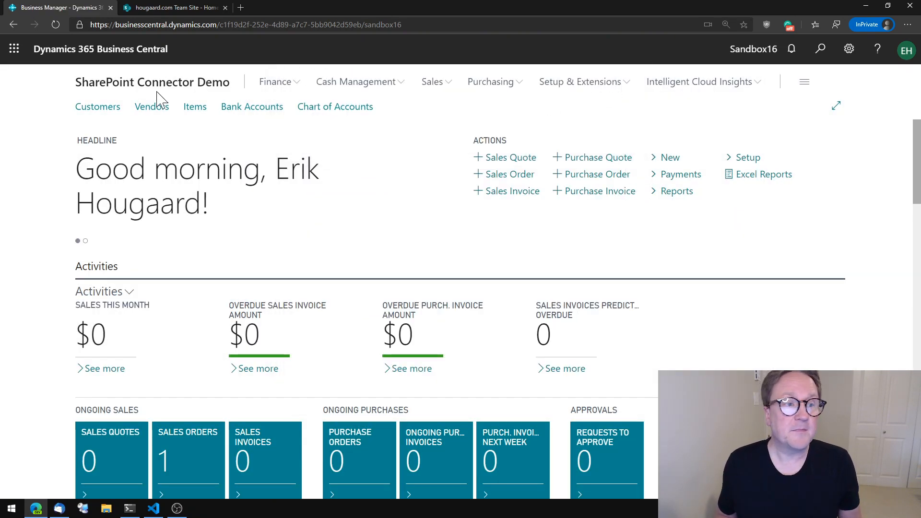
{"action": "left_click", "coordinate": [104, 110]}
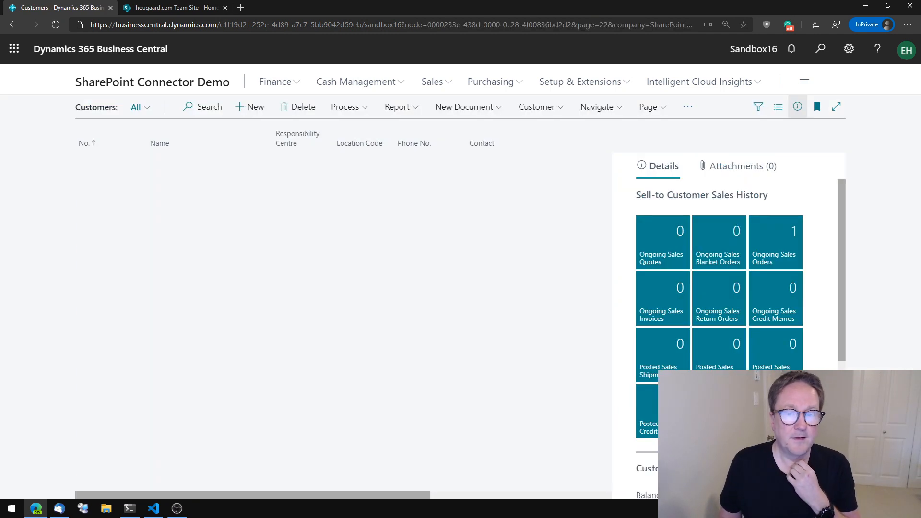
{"action": "scroll", "coordinate": [249, 372], "scroll_direction": "down", "scroll_amount": 10}
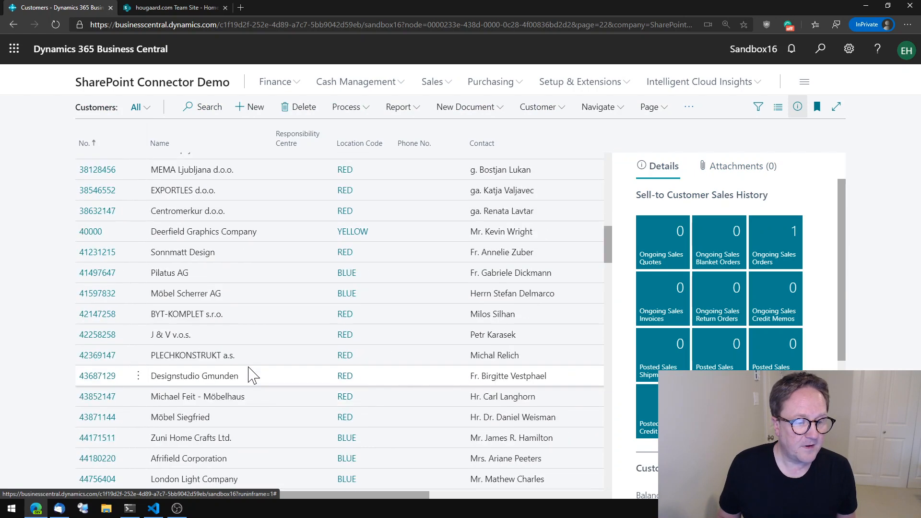
{"action": "scroll", "coordinate": [250, 374], "scroll_direction": "down", "scroll_amount": 8}
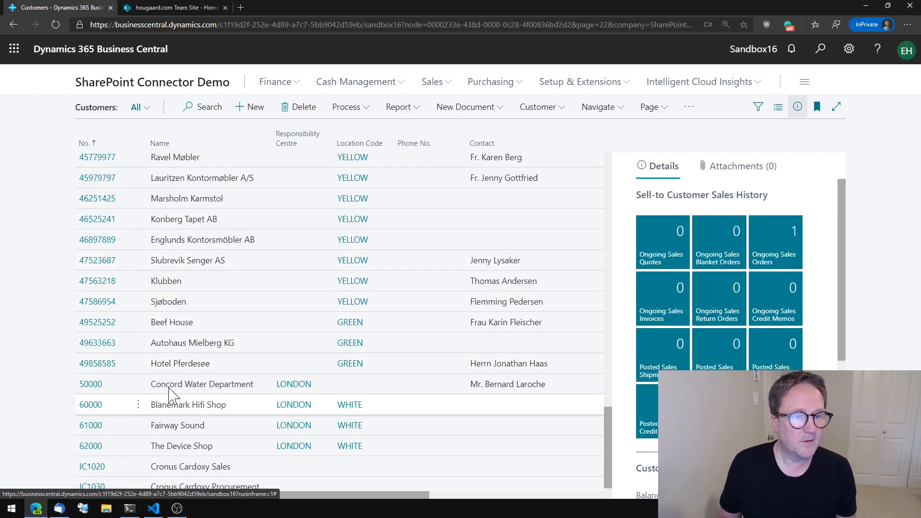
{"action": "scroll", "coordinate": [179, 338], "scroll_direction": "up", "scroll_amount": 3}
{"action": "scroll", "coordinate": [179, 338], "scroll_direction": "up", "scroll_amount": 3}
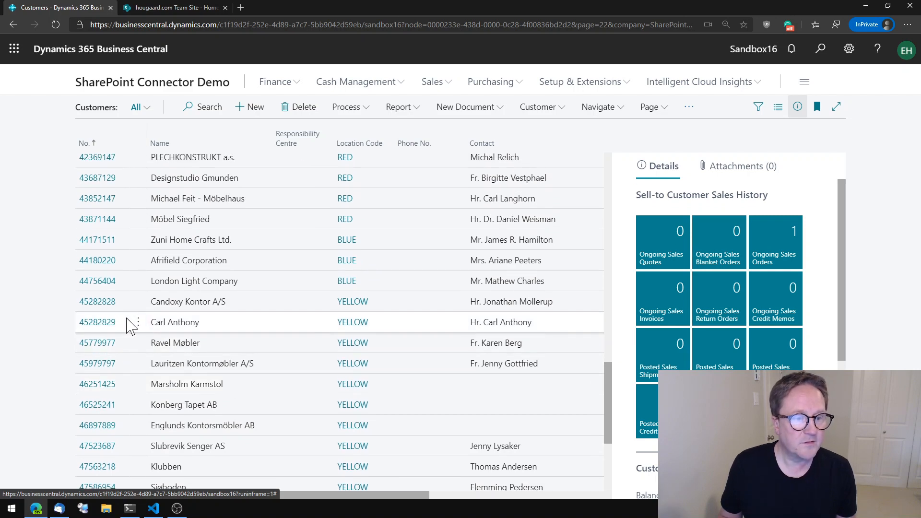
{"action": "left_click", "coordinate": [97, 283]}
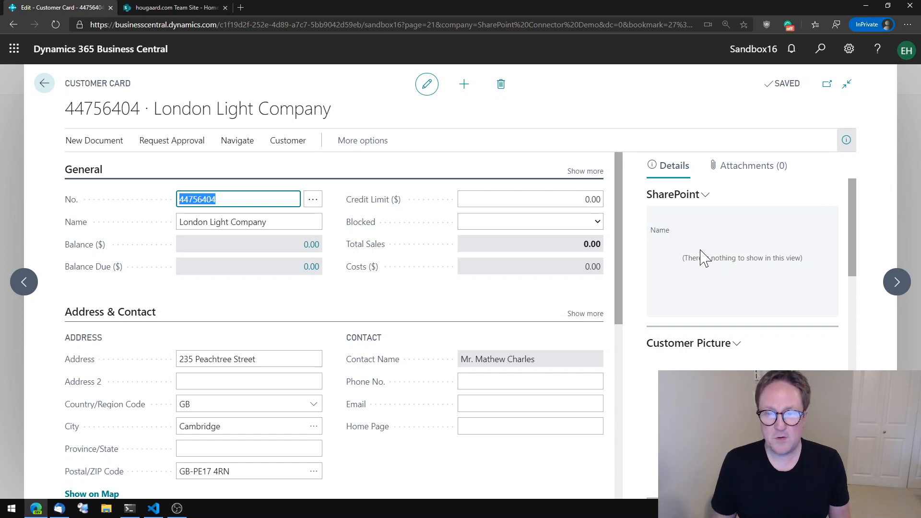
Check the Custom Metals Incorporated vendor card for comparison, and return to the London Light Company customer card.
{"action": "key", "text": "alt+q"}
{"action": "type", "text": "vendor"}
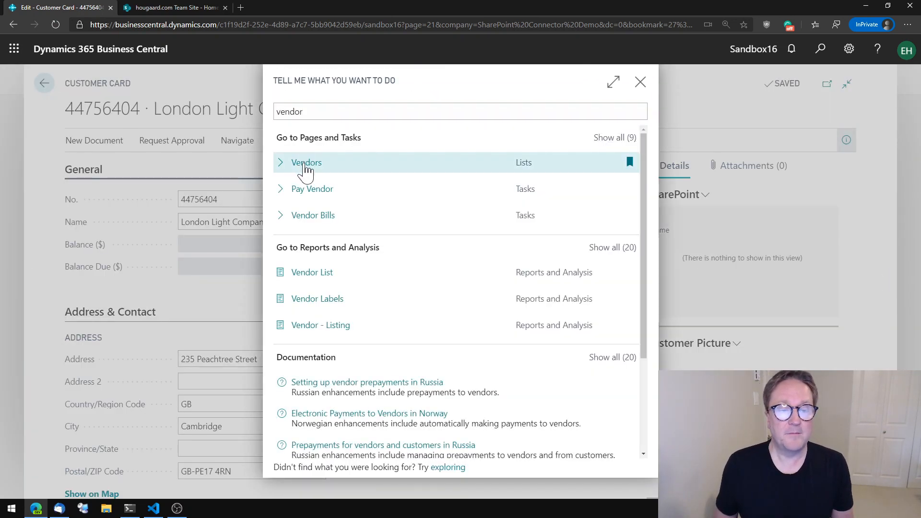
{"action": "left_click", "coordinate": [304, 163]}
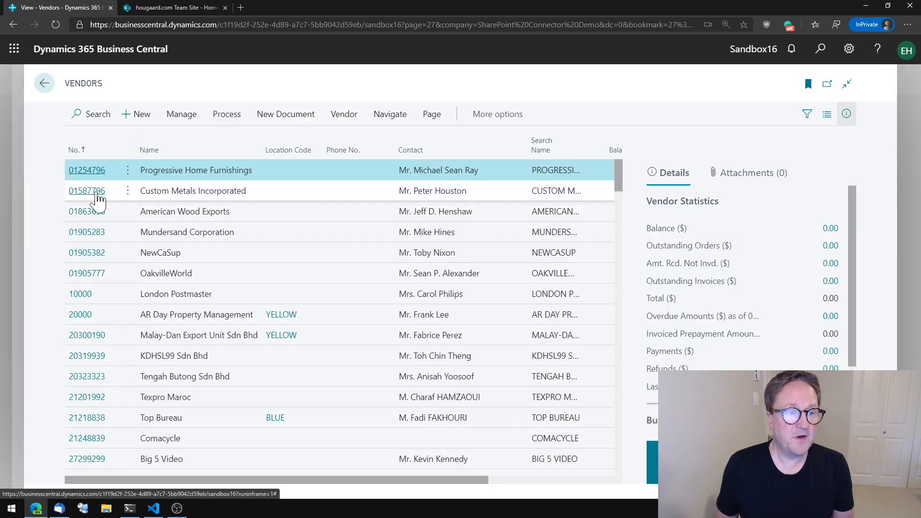
{"action": "left_click", "coordinate": [92, 200]}
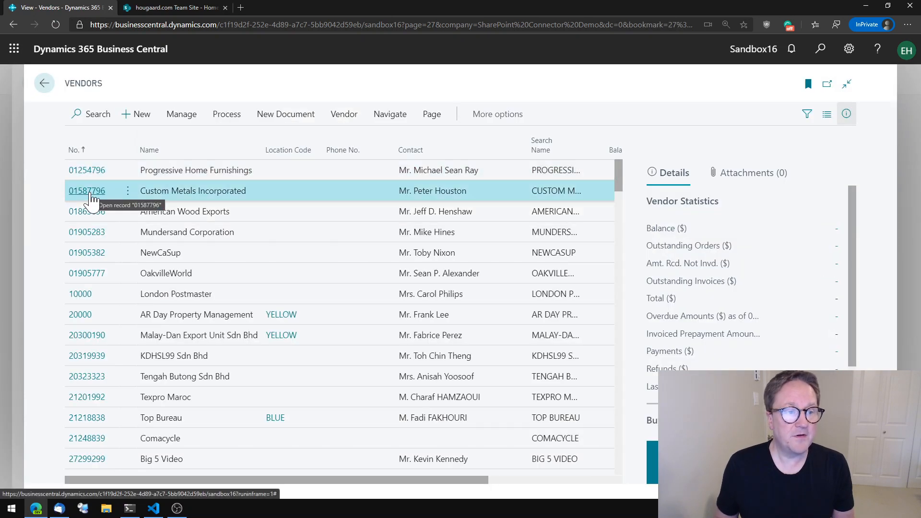
{"action": "left_click", "coordinate": [92, 195]}
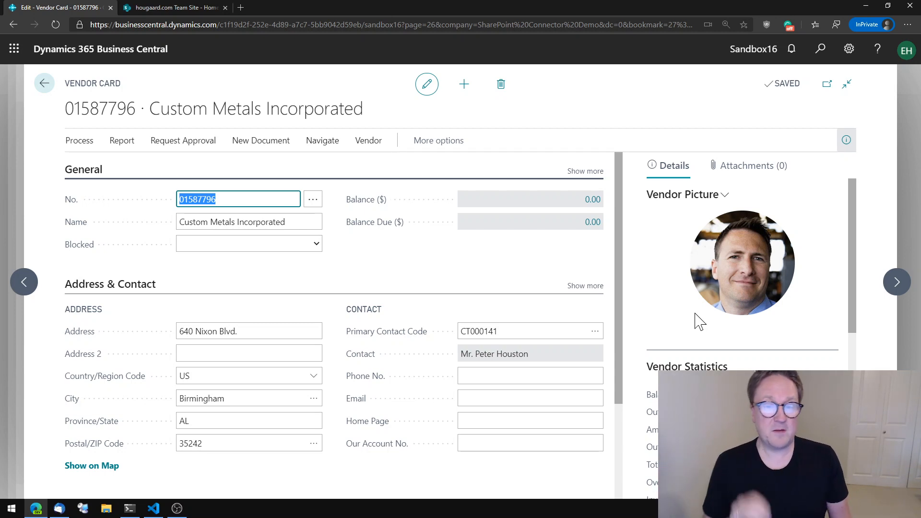
{"action": "key", "text": "Escape"}
{"action": "key", "text": "Escape"}
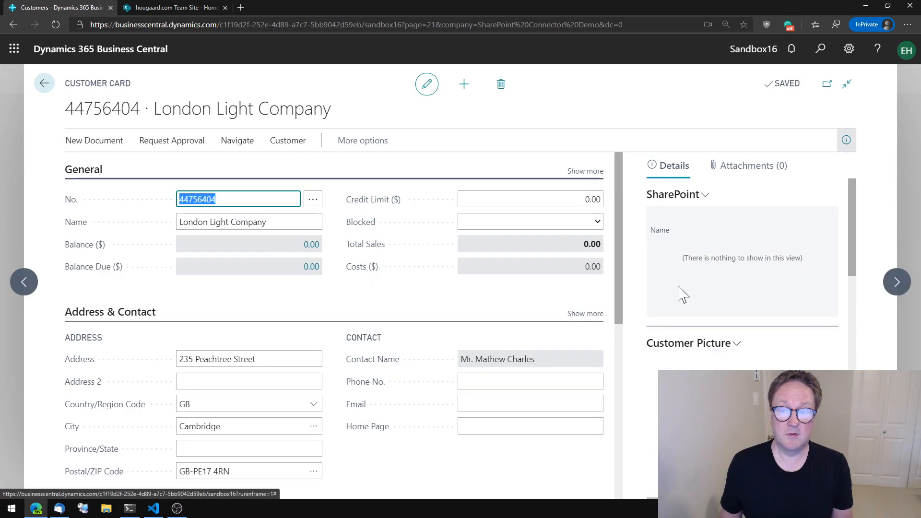
Upload the image 88b8c4_2d3302c1bcd5476bb6fb51a65617329e~mv2_d_6000_4000_s_4_2.jpg from the Pictures folder to London Light Company's SharePoint folder.
{"action": "left_click", "coordinate": [670, 196]}
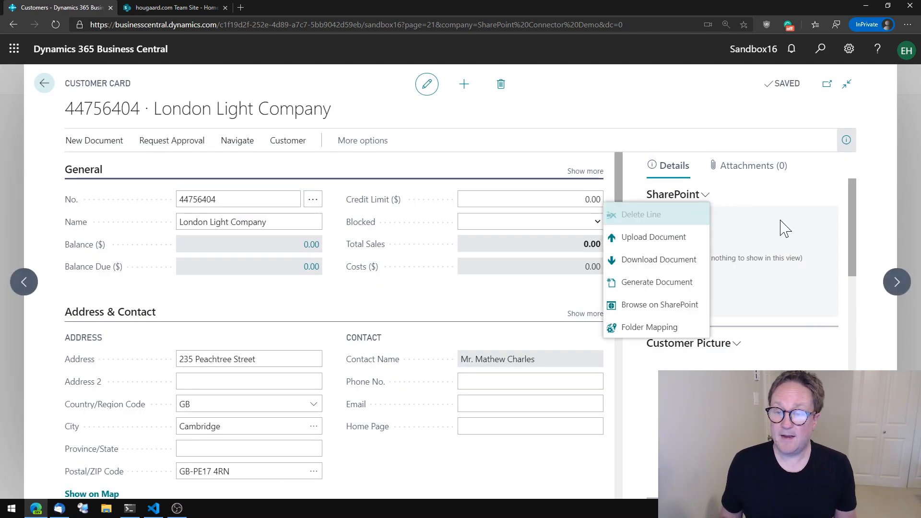
{"action": "left_click", "coordinate": [656, 243]}
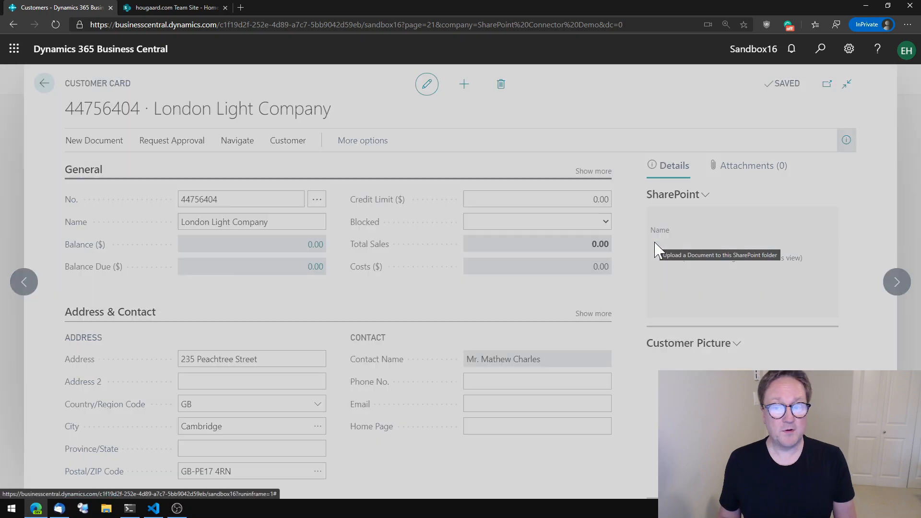
{"action": "left_click", "coordinate": [516, 123]}
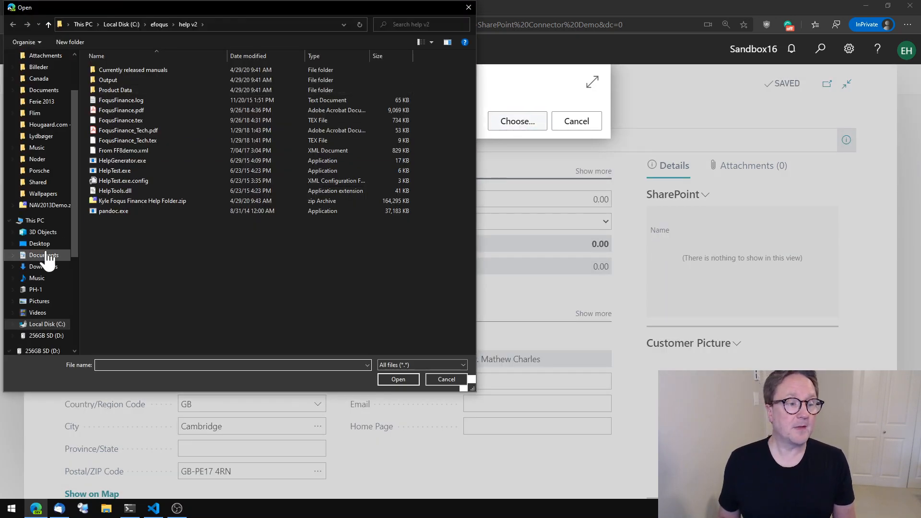
{"action": "scroll", "coordinate": [36, 211], "scroll_direction": "up", "scroll_amount": 1}
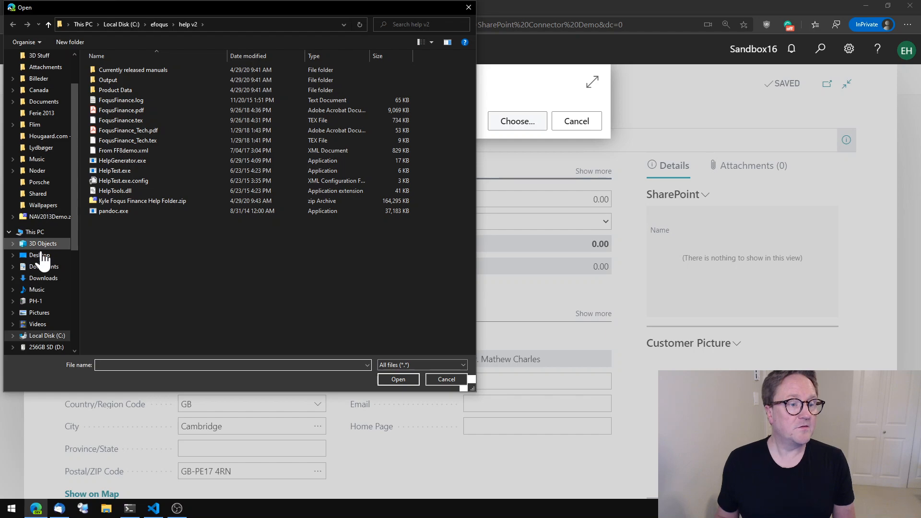
{"action": "left_click", "coordinate": [38, 313]}
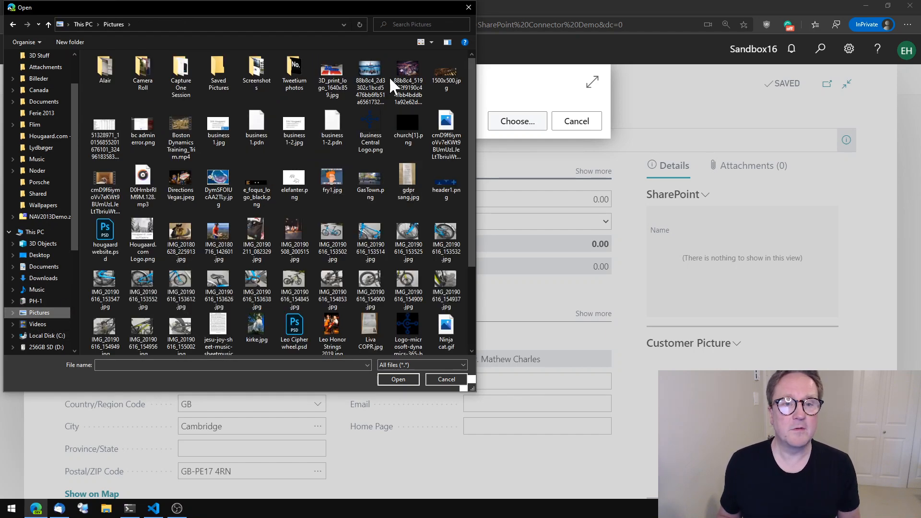
{"action": "double_click", "coordinate": [371, 69]}
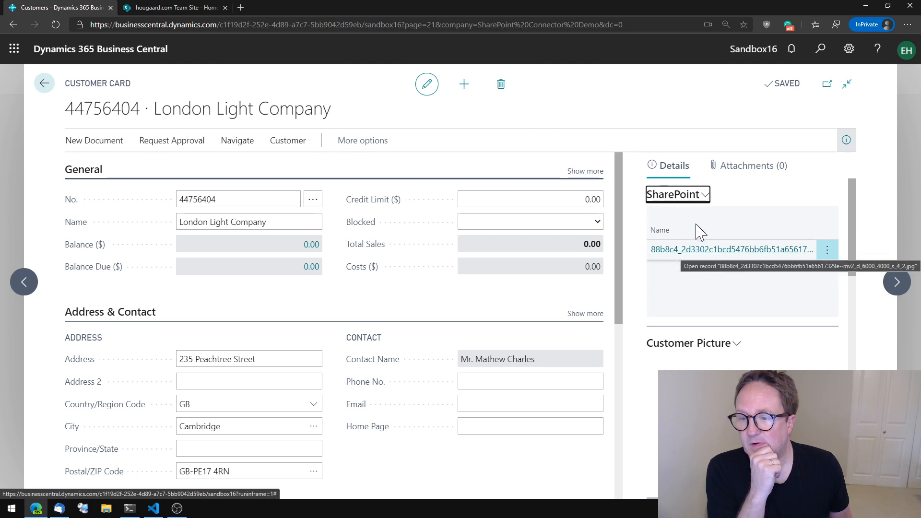
Open the uploaded image from the customer's SharePoint document list to inspect it, and close the image view.
{"action": "left_click", "coordinate": [678, 197]}
{"action": "left_click", "coordinate": [757, 228]}
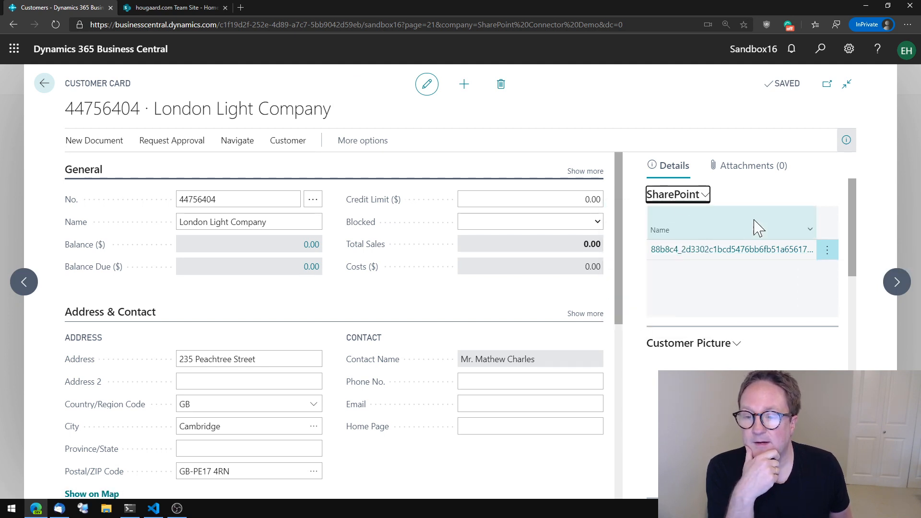
{"action": "left_click", "coordinate": [740, 250]}
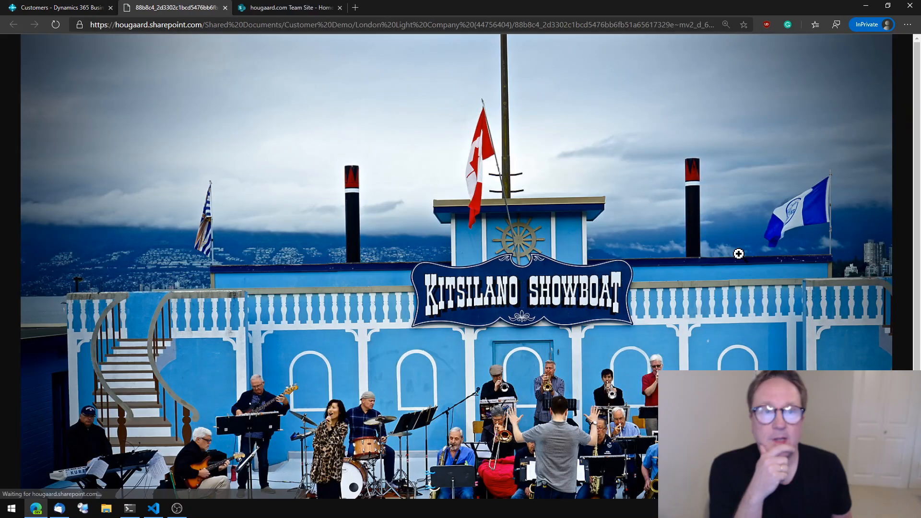
{"action": "scroll", "coordinate": [577, 315], "scroll_direction": "down", "scroll_amount": 2}
{"action": "left_click", "coordinate": [576, 315]}
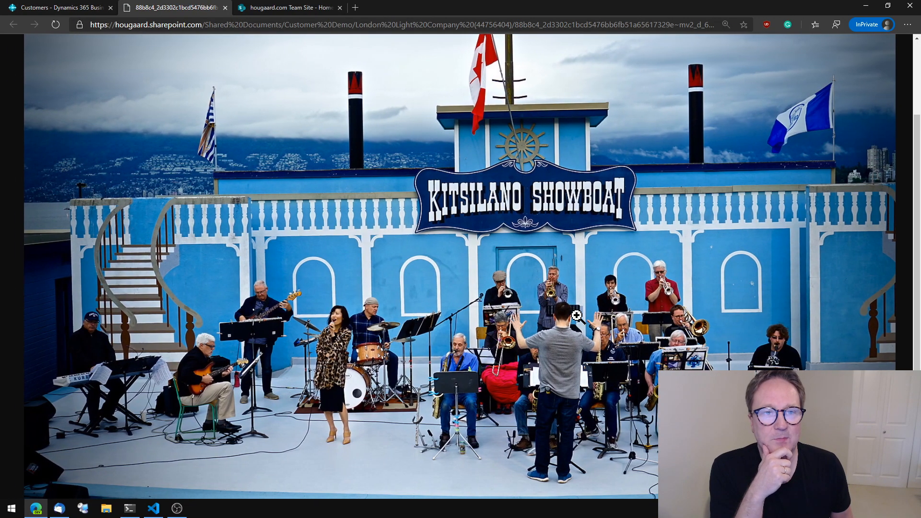
{"action": "left_click", "coordinate": [273, 313]}
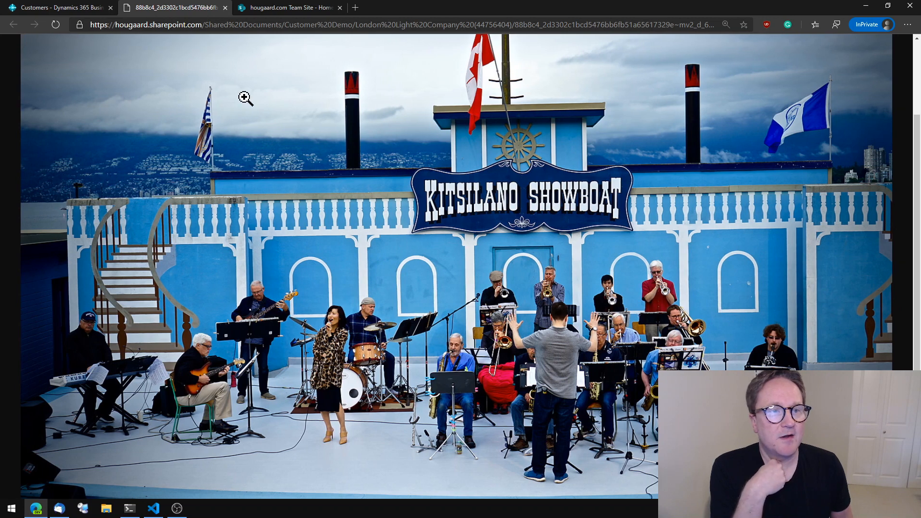
{"action": "left_click", "coordinate": [225, 7]}
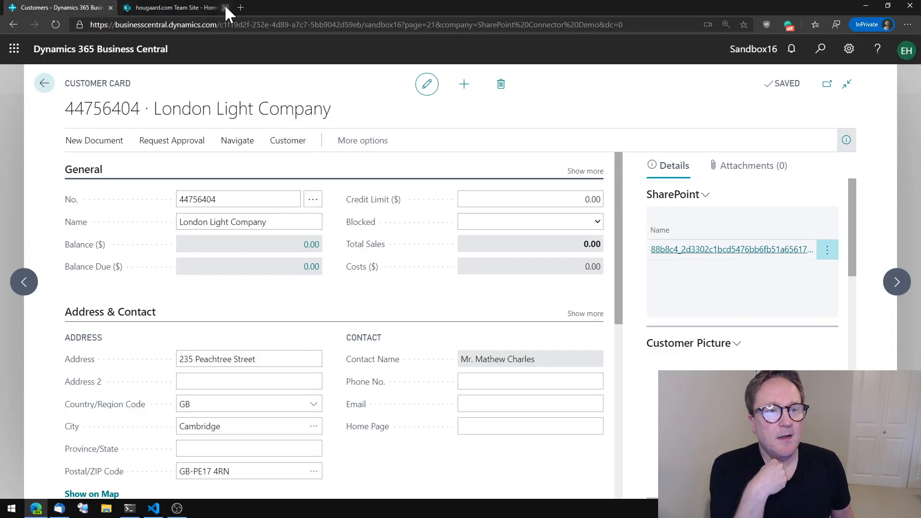
Browse London Light Company's folder on SharePoint, checking its parent folder Customer Demo and returning to the customer's folder.
{"action": "left_click", "coordinate": [677, 207]}
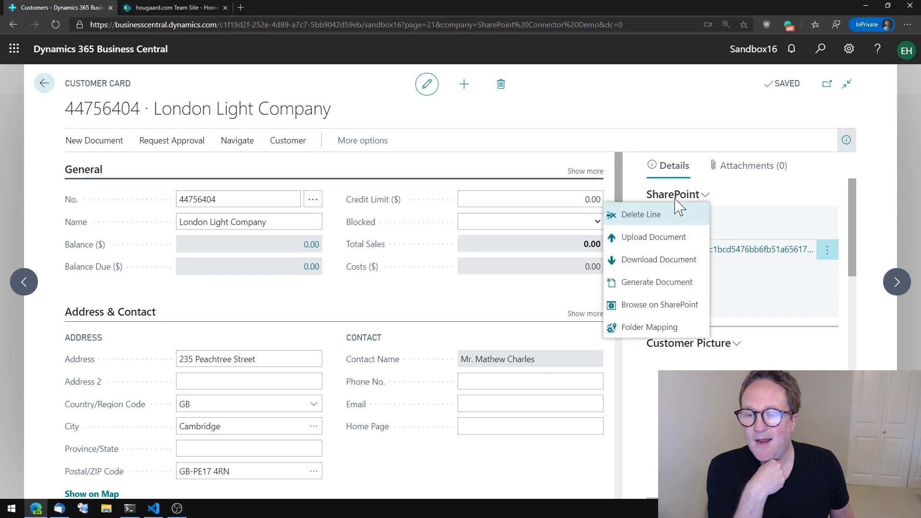
{"action": "left_click", "coordinate": [680, 306]}
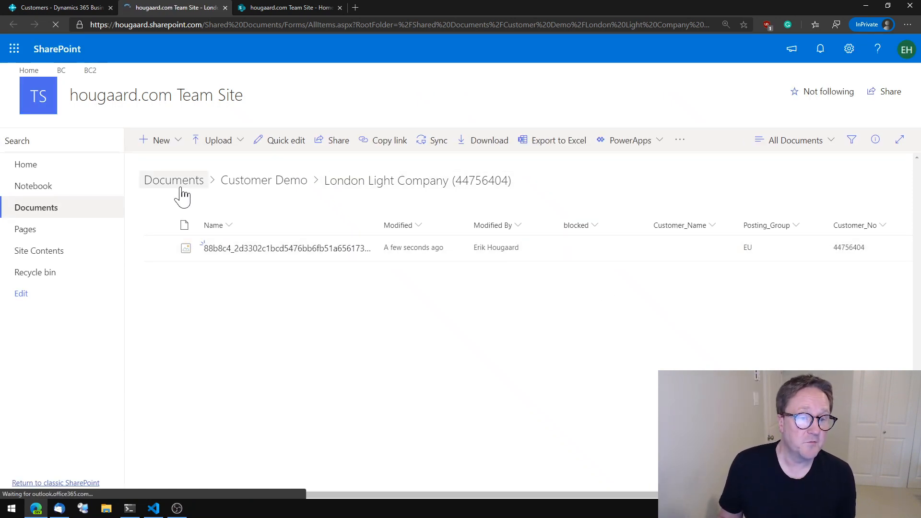
{"action": "left_click", "coordinate": [259, 190]}
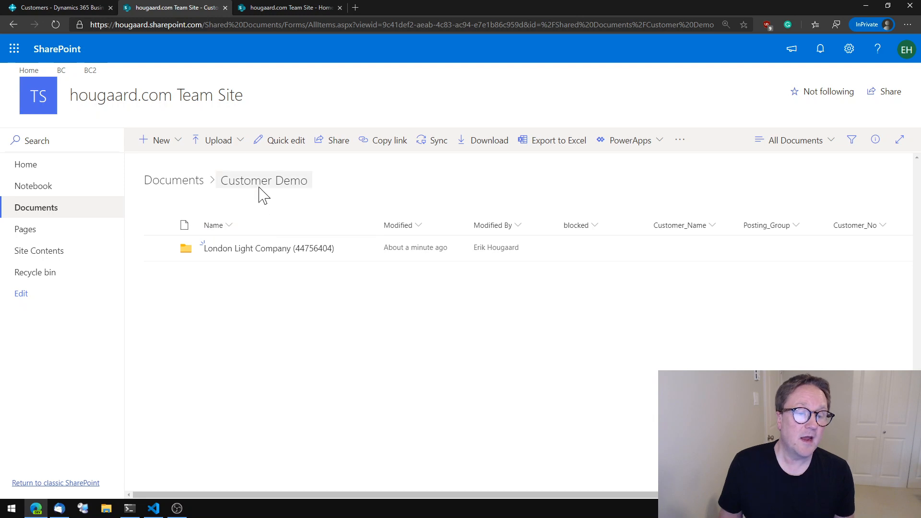
{"action": "left_click", "coordinate": [251, 249]}
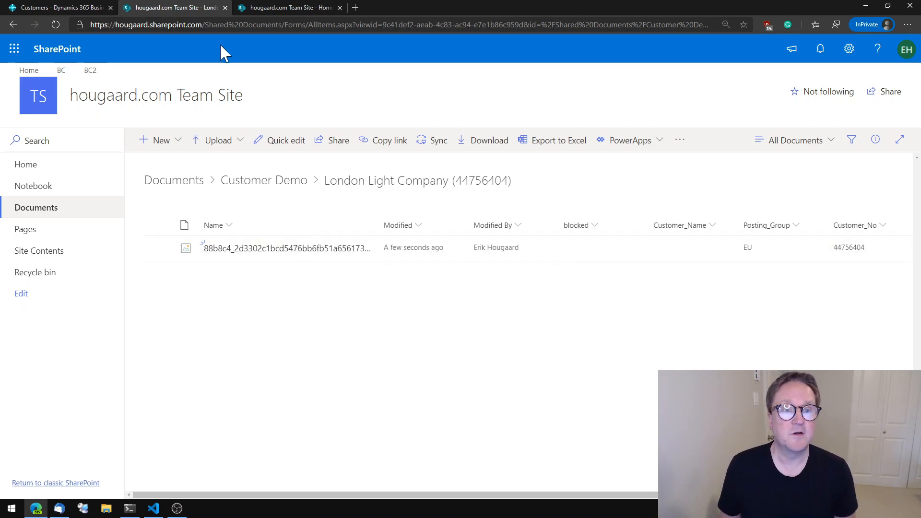
Switch back to Business Central, open the SharePoint Table Mapping page by searching for "sharepoint mapping", and review the Customer line's remaining columns.
{"action": "left_click", "coordinate": [50, 7]}
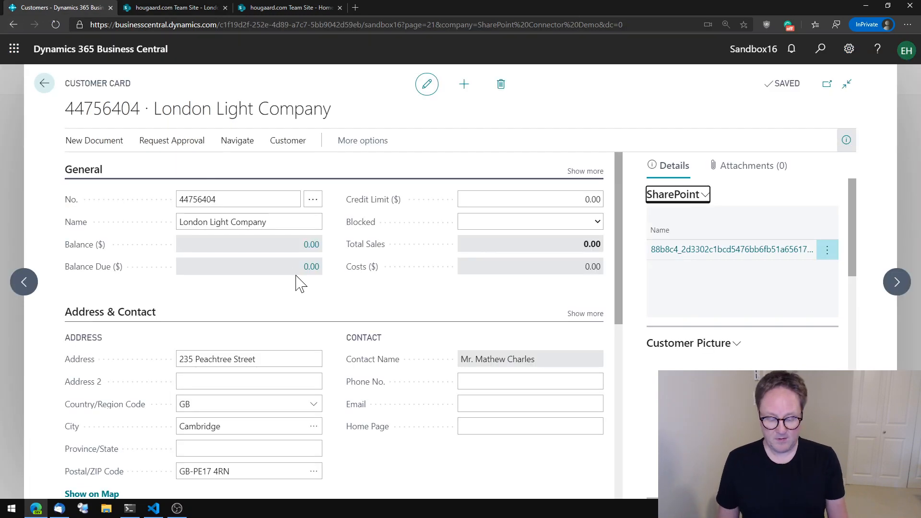
{"action": "key", "text": "alt+q"}
{"action": "type", "text": "cust"}
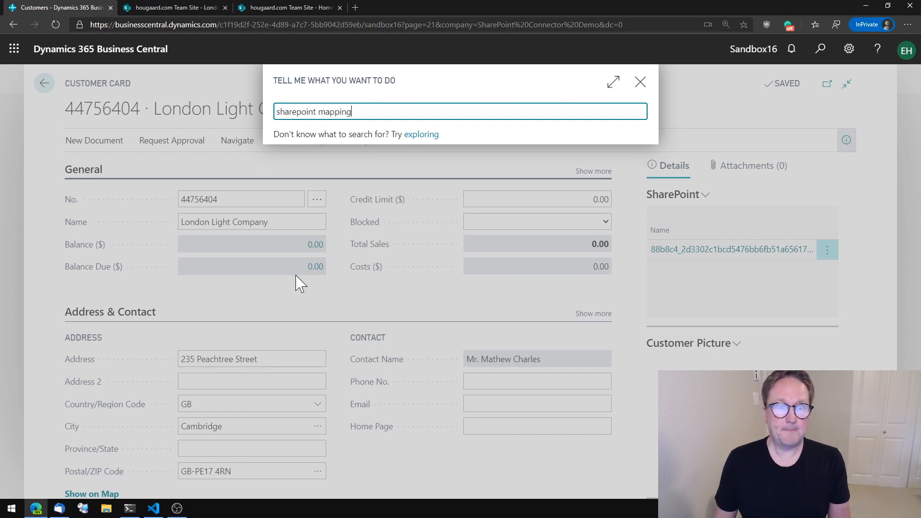
{"action": "left_click", "coordinate": [344, 164]}
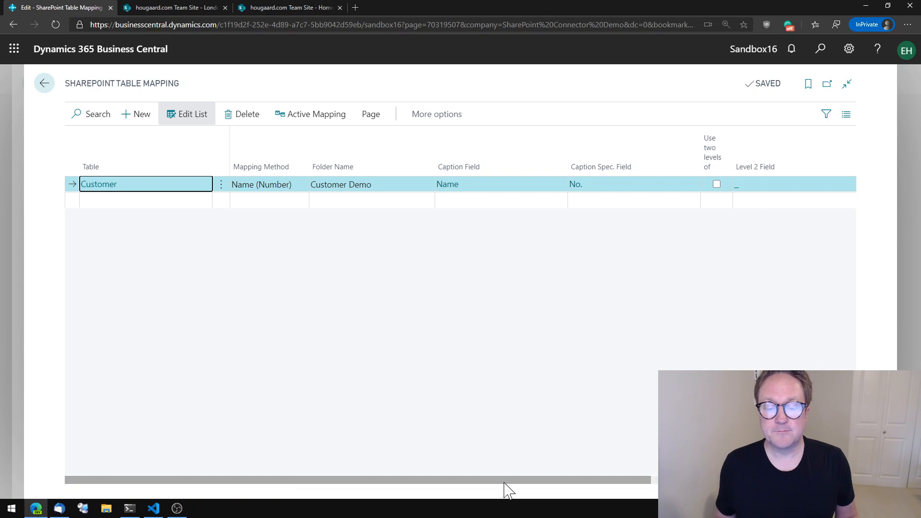
{"action": "left_click_drag", "start_coordinate": [504, 481], "coordinate": [664, 481]}
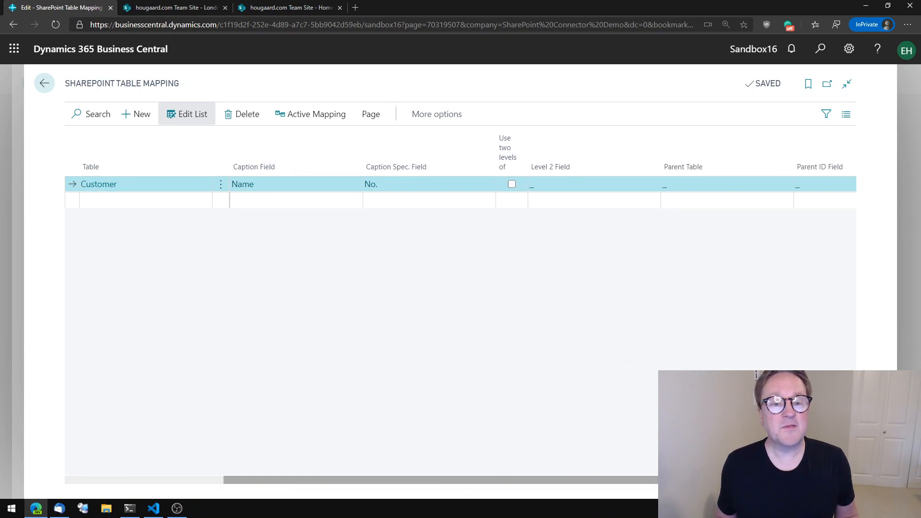
{"action": "left_click_drag", "start_coordinate": [664, 481], "coordinate": [446, 500]}
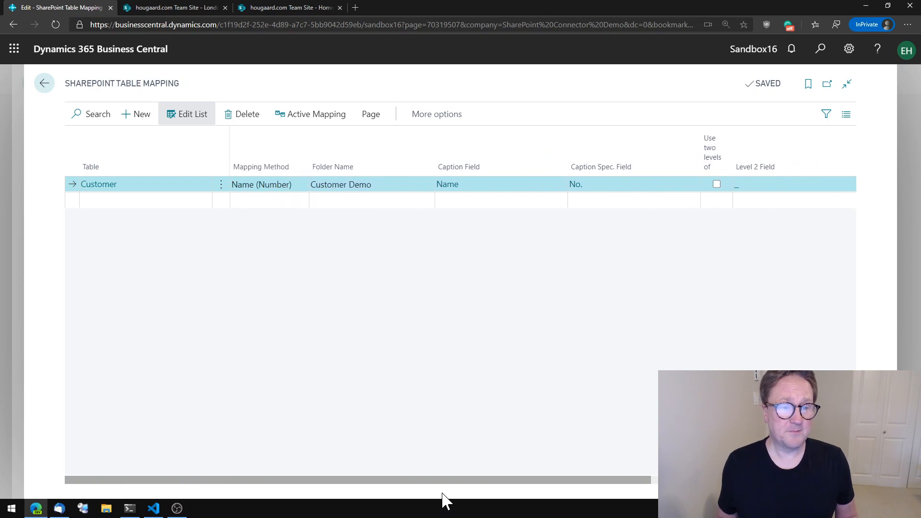
Add a G/L Entry mapping with method Reference No., folder name Finance Demo and caption field Document No.
{"action": "left_click", "coordinate": [178, 208]}
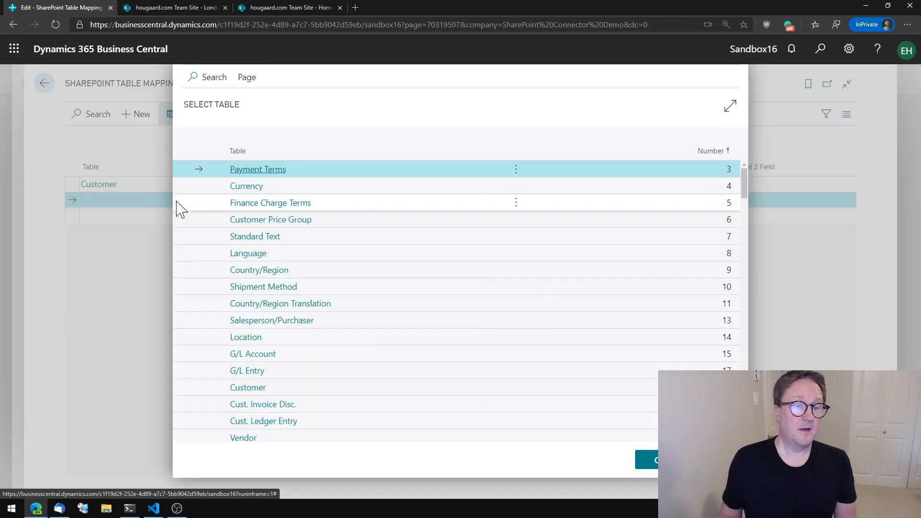
{"action": "left_click", "coordinate": [258, 374]}
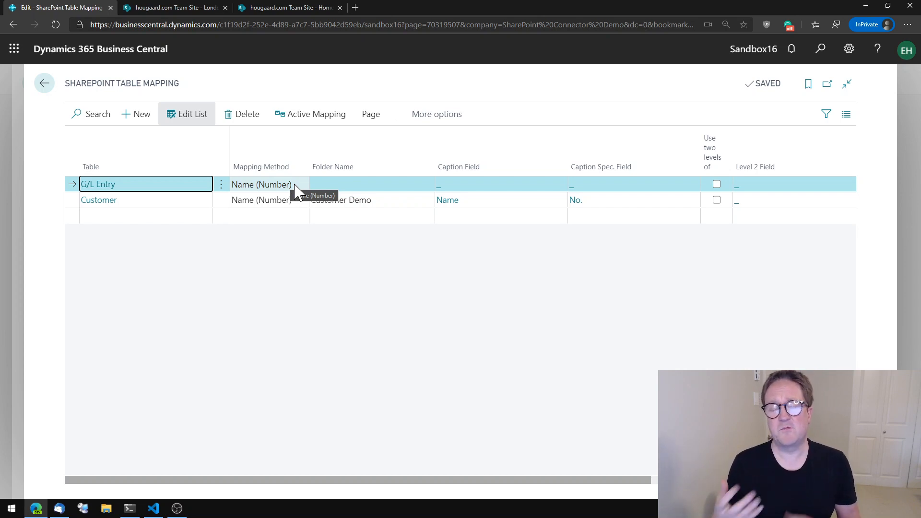
{"action": "left_click", "coordinate": [295, 187]}
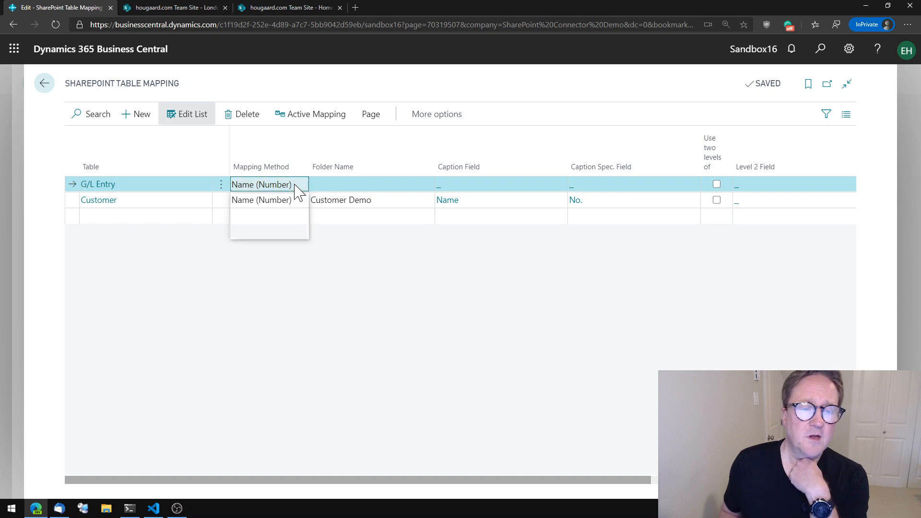
{"action": "left_click", "coordinate": [275, 220]}
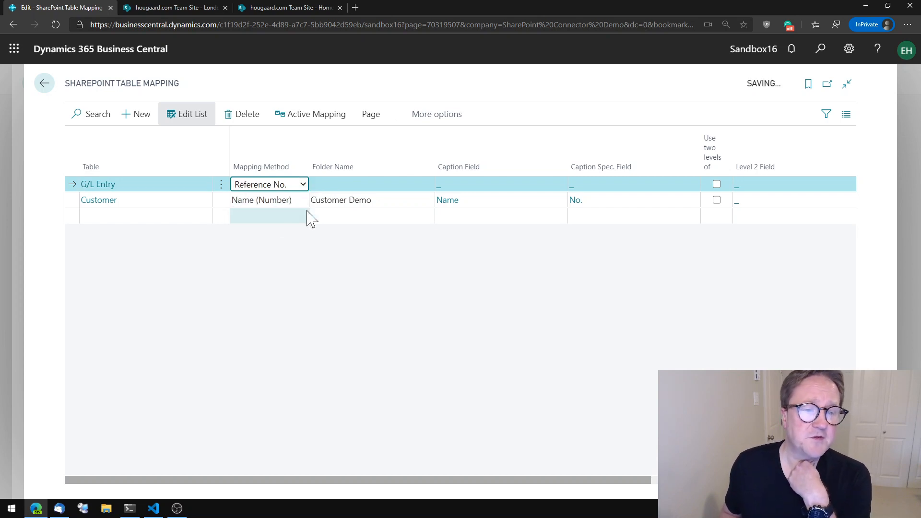
{"action": "key", "text": "Tab"}
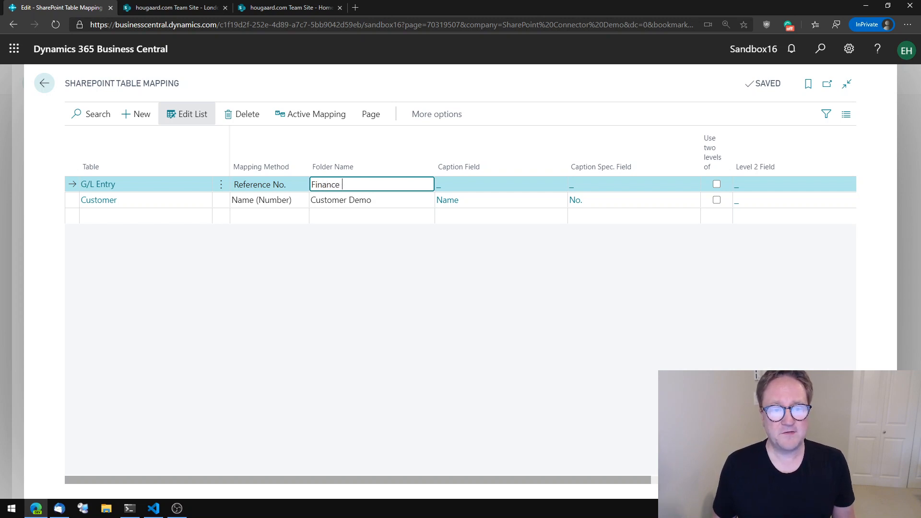
{"action": "key", "text": "Tab"}
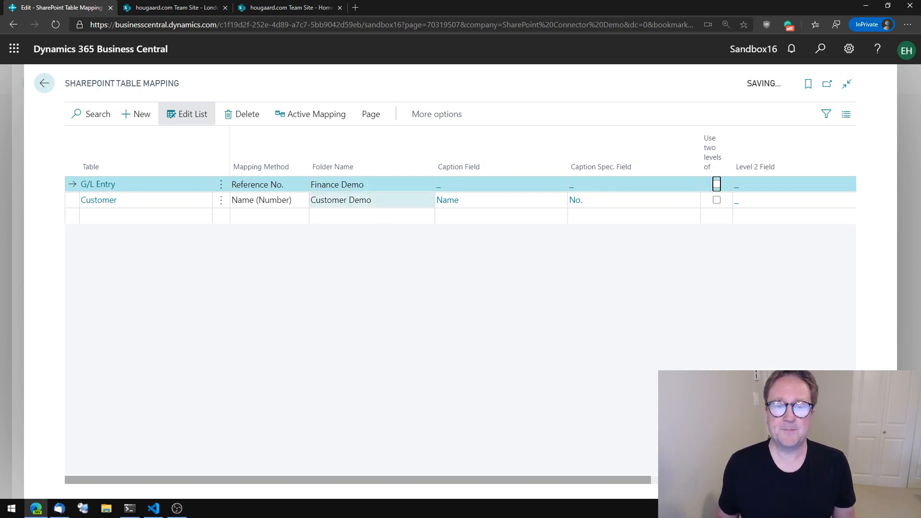
{"action": "left_click", "coordinate": [462, 187]}
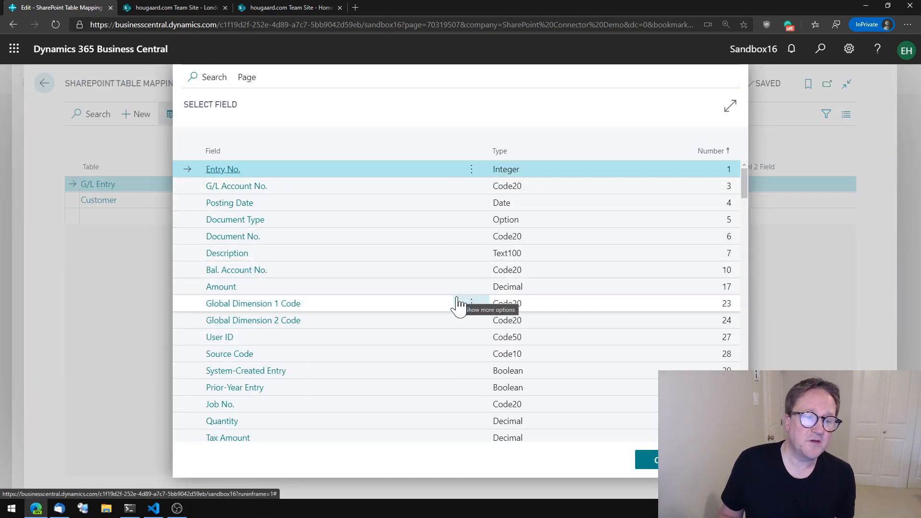
{"action": "left_click", "coordinate": [242, 240]}
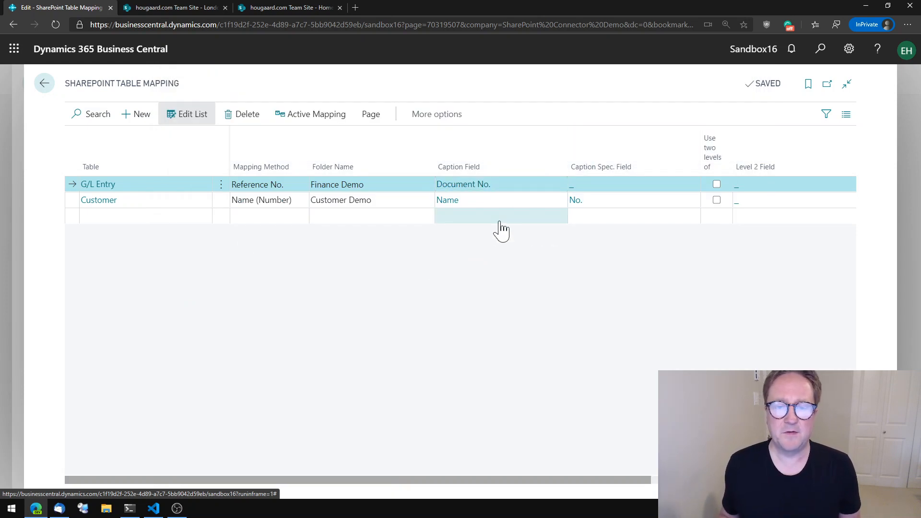
Add a new mapping line for the Gen. Journal Line table (number 81).
{"action": "left_click", "coordinate": [166, 220]}
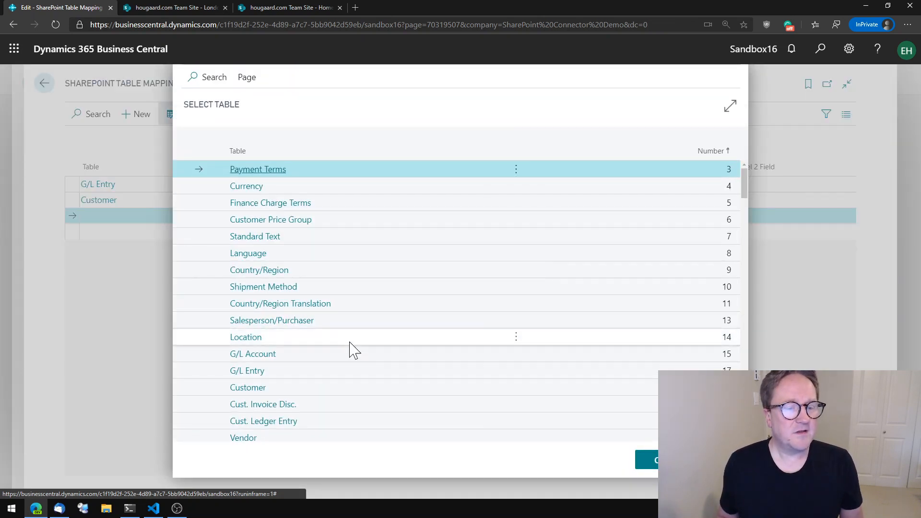
{"action": "scroll", "coordinate": [335, 379], "scroll_direction": "down", "scroll_amount": 5}
{"action": "scroll", "coordinate": [322, 387], "scroll_direction": "down", "scroll_amount": 8}
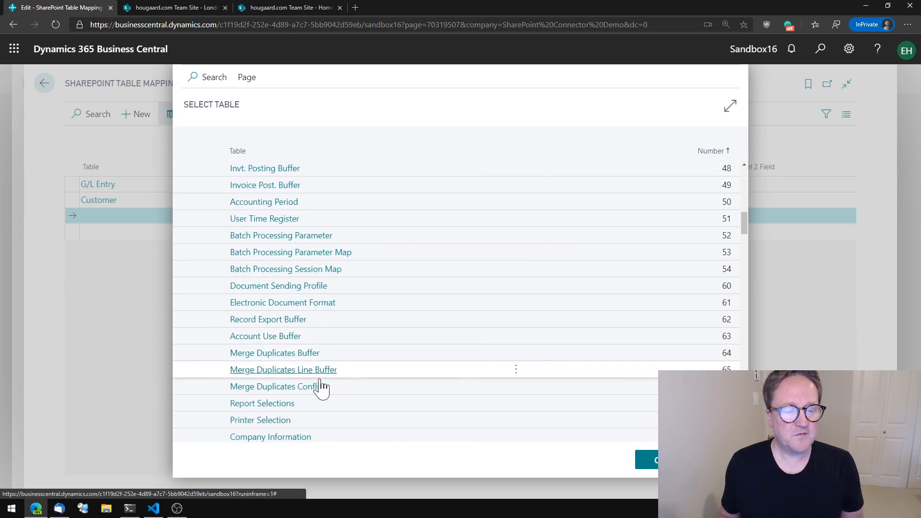
{"action": "scroll", "coordinate": [323, 386], "scroll_direction": "down", "scroll_amount": 10}
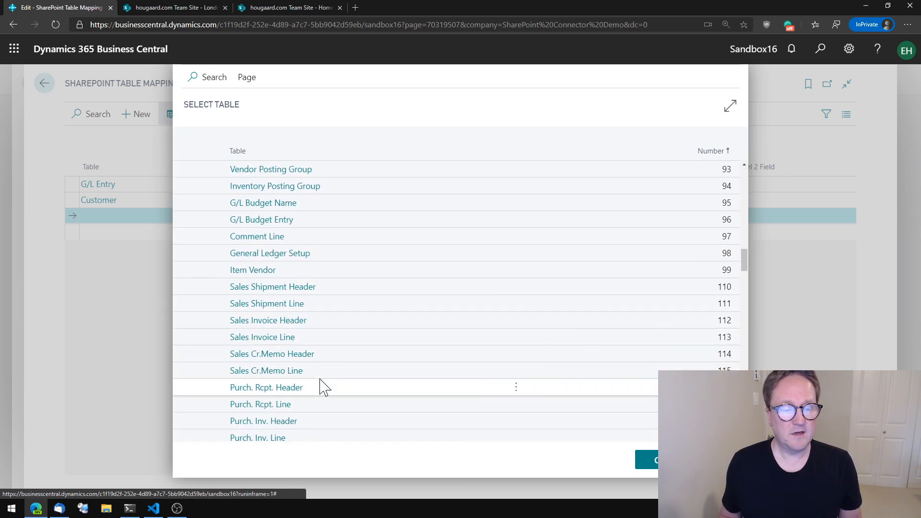
{"action": "scroll", "coordinate": [323, 387], "scroll_direction": "up", "scroll_amount": 10}
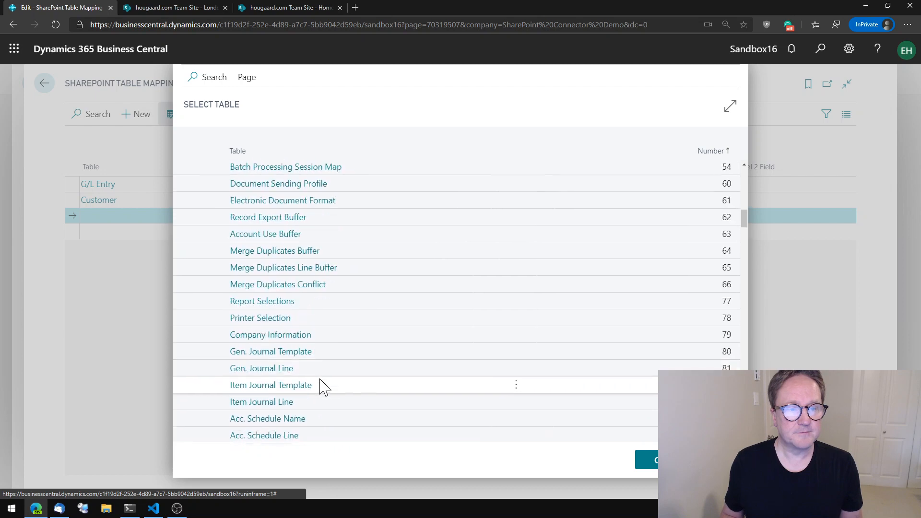
{"action": "scroll", "coordinate": [322, 387], "scroll_direction": "down", "scroll_amount": 1}
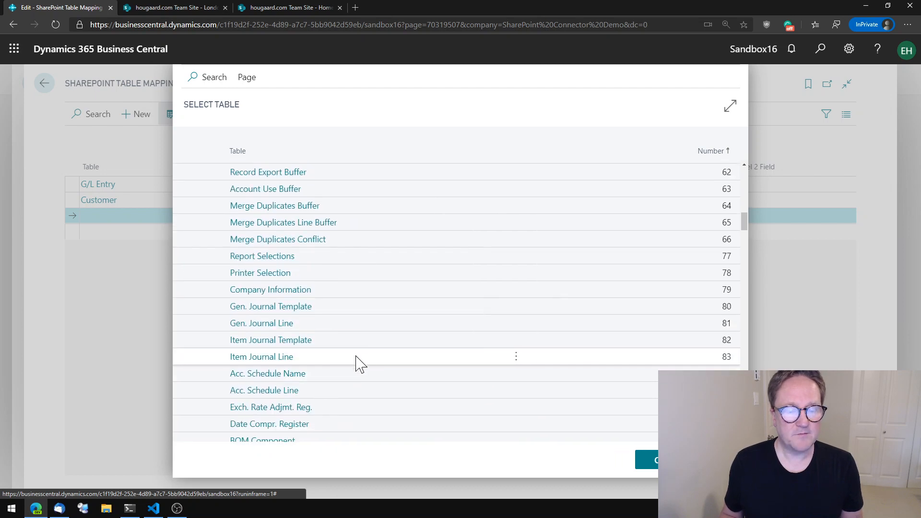
{"action": "left_click", "coordinate": [260, 325]}
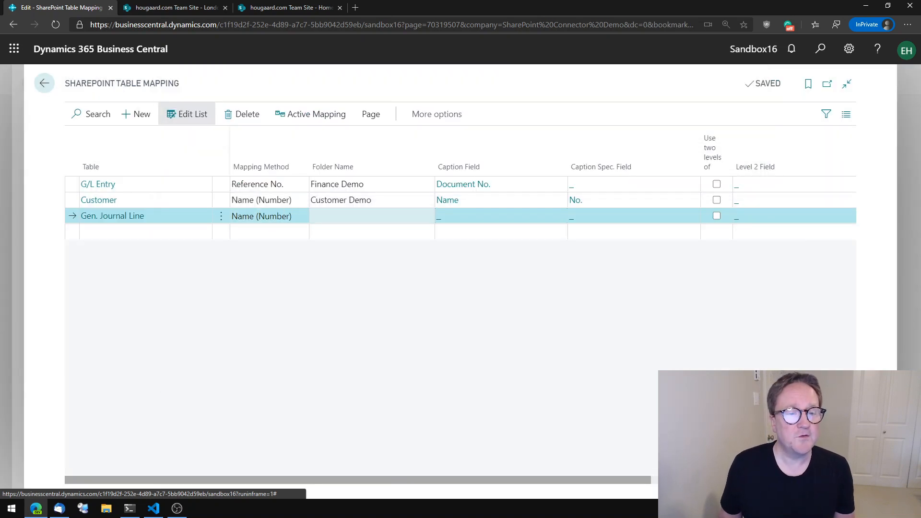
Set the Gen. Journal Line mapping to method Reference No., folder name Finance Demo and caption field Document No.
{"action": "left_click", "coordinate": [372, 216]}
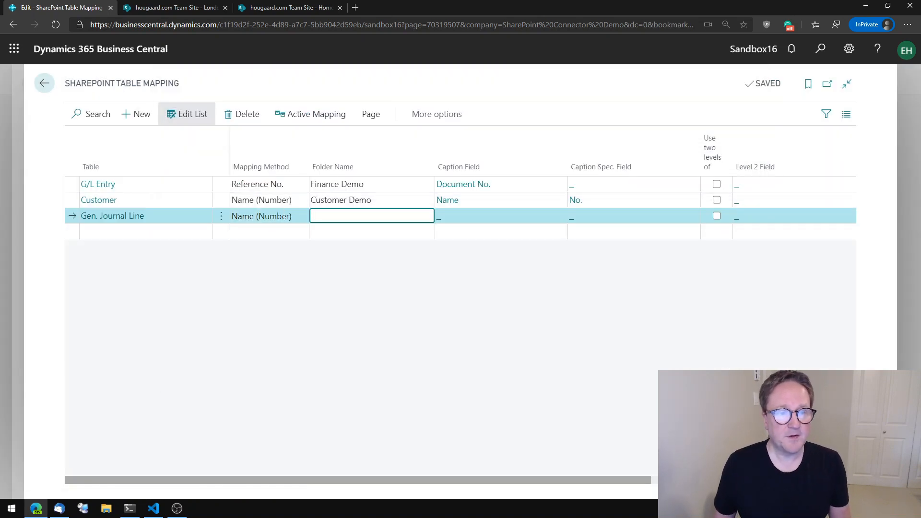
{"action": "left_click", "coordinate": [290, 216]}
{"action": "left_click", "coordinate": [275, 247]}
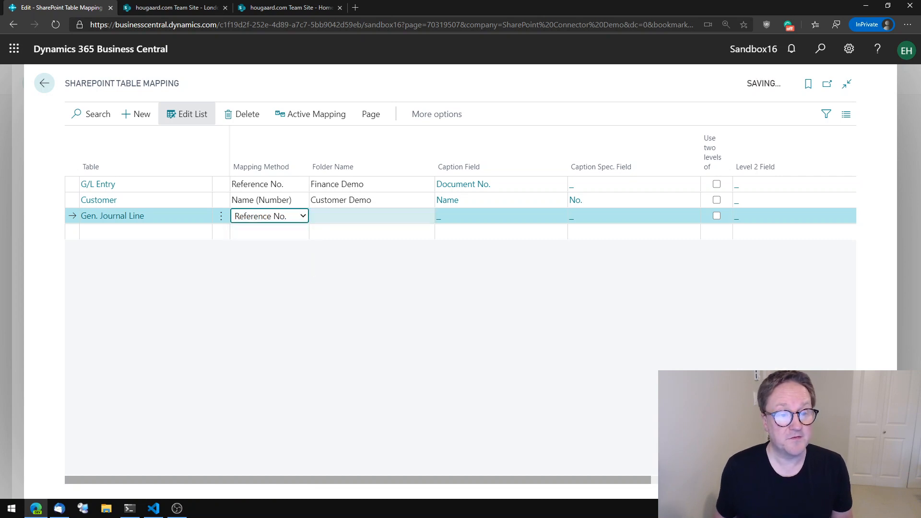
{"action": "left_click", "coordinate": [360, 216]}
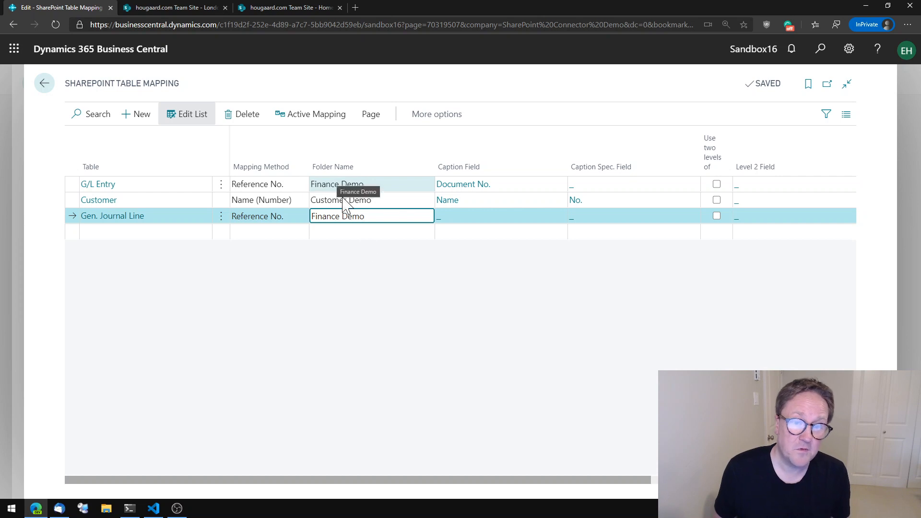
{"action": "key", "text": "Tab"}
{"action": "left_click", "coordinate": [440, 217]}
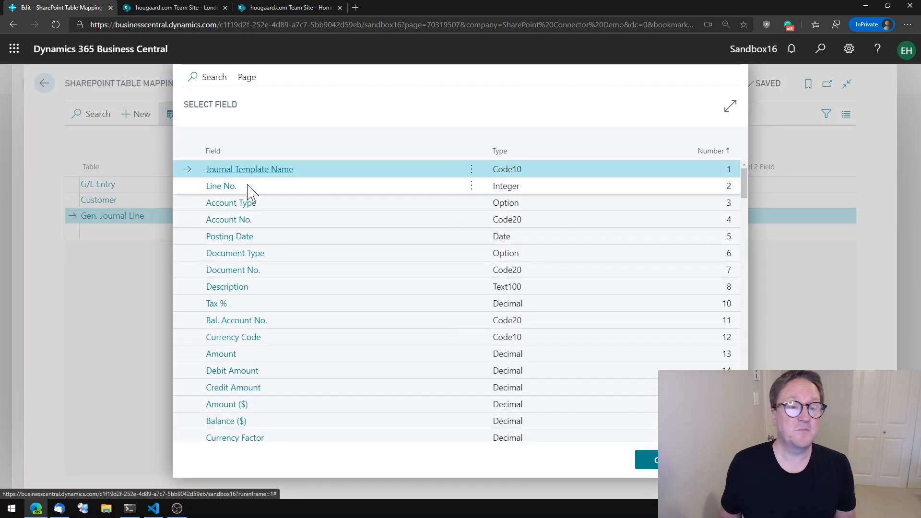
{"action": "left_click", "coordinate": [244, 270]}
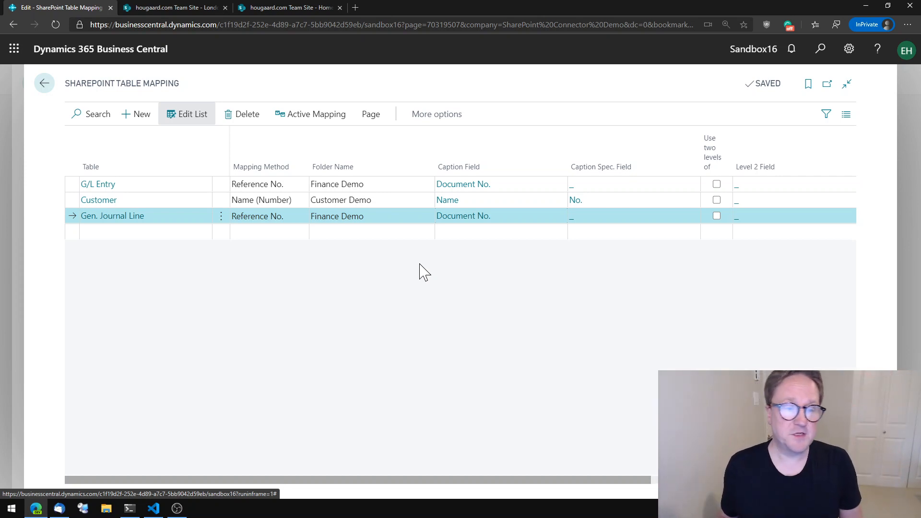
Add a Sales Header mapping with method Reference No., folder name Sales Demo and caption field No.
{"action": "left_click", "coordinate": [150, 233]}
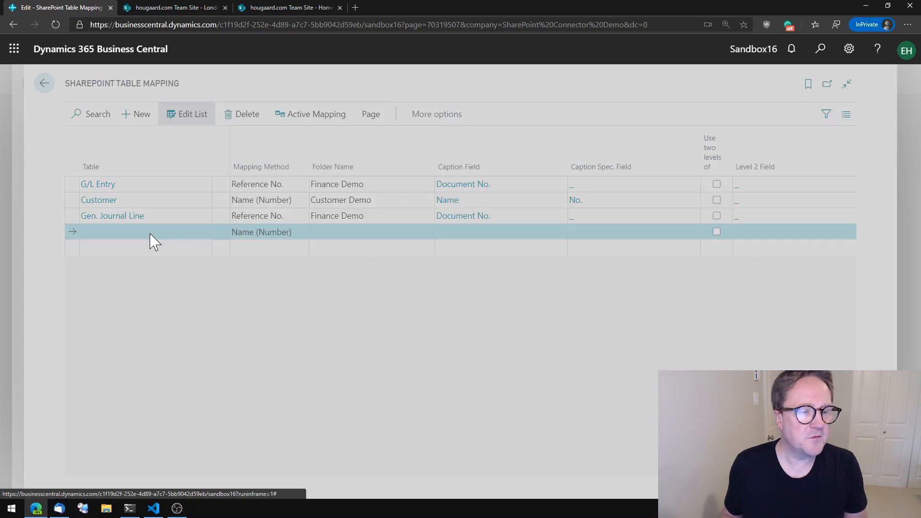
{"action": "scroll", "coordinate": [260, 379], "scroll_direction": "down", "scroll_amount": 5}
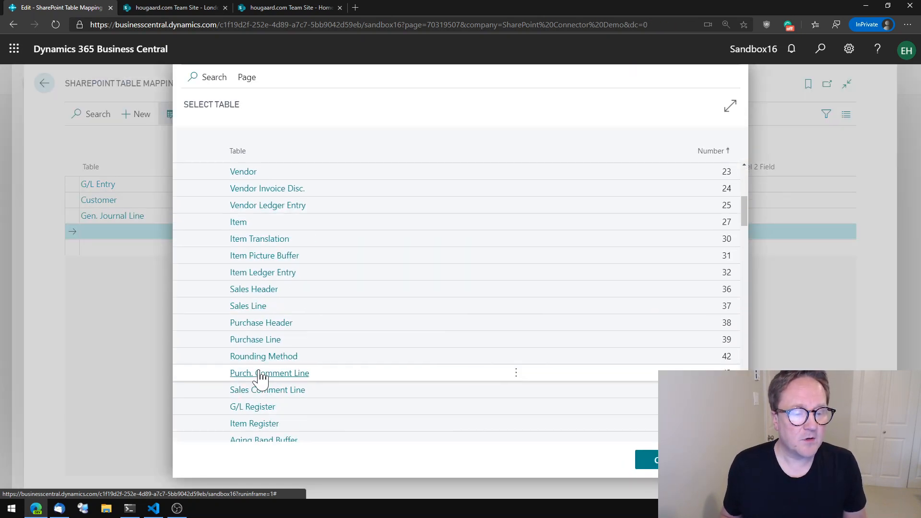
{"action": "left_click", "coordinate": [251, 294]}
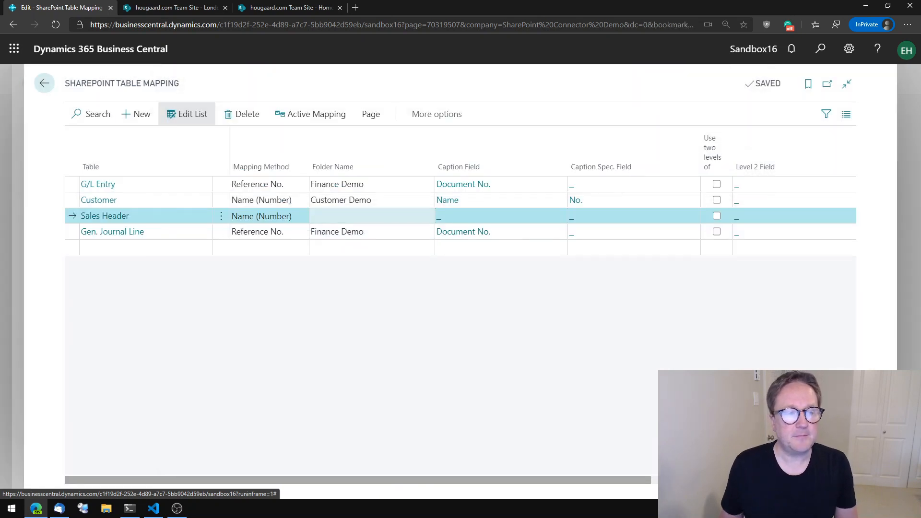
{"action": "left_click", "coordinate": [293, 216]}
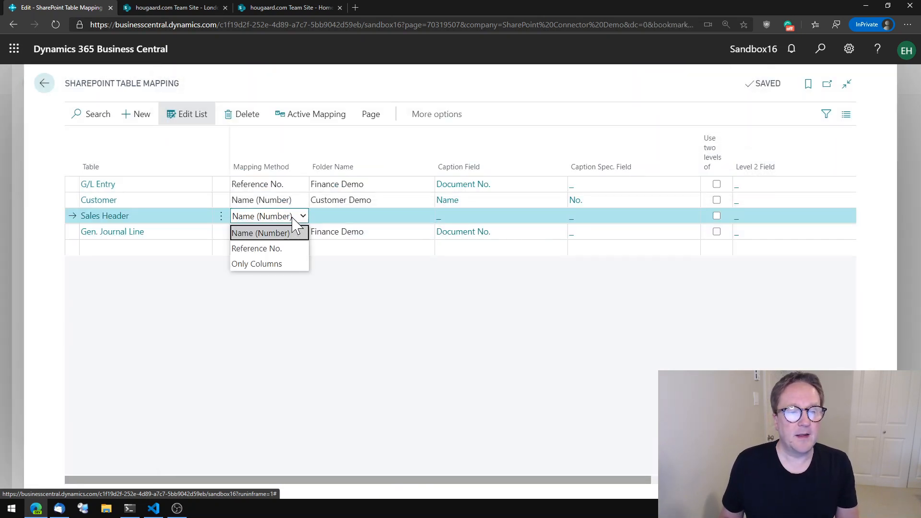
{"action": "left_click", "coordinate": [291, 249]}
{"action": "key", "text": "Tab"}
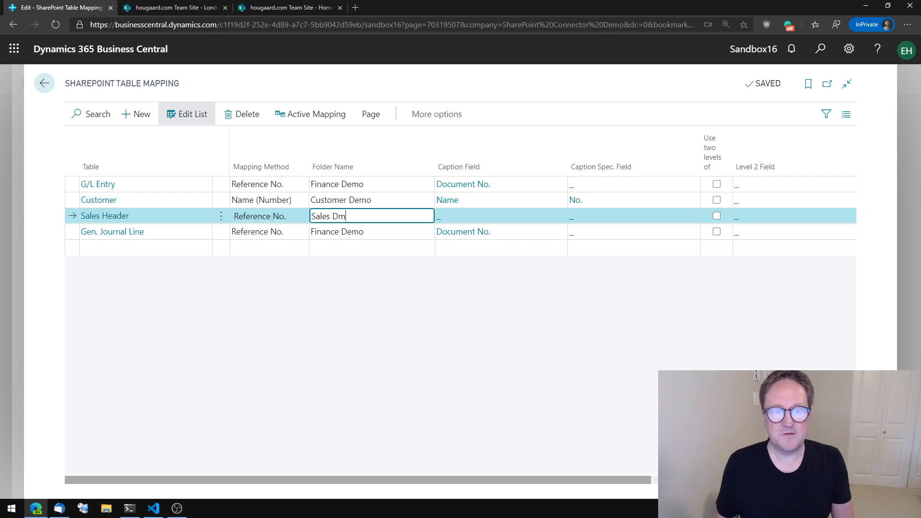
{"action": "key", "text": "Tab"}
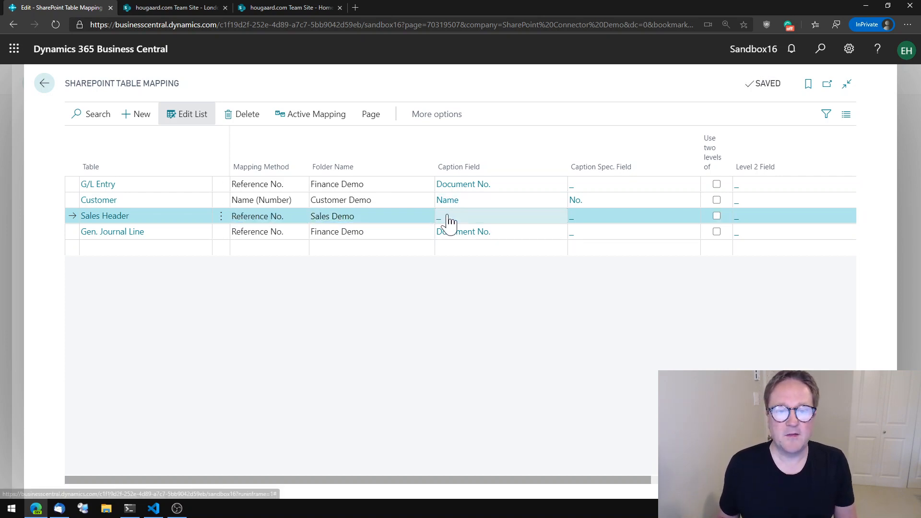
{"action": "left_click", "coordinate": [447, 216]}
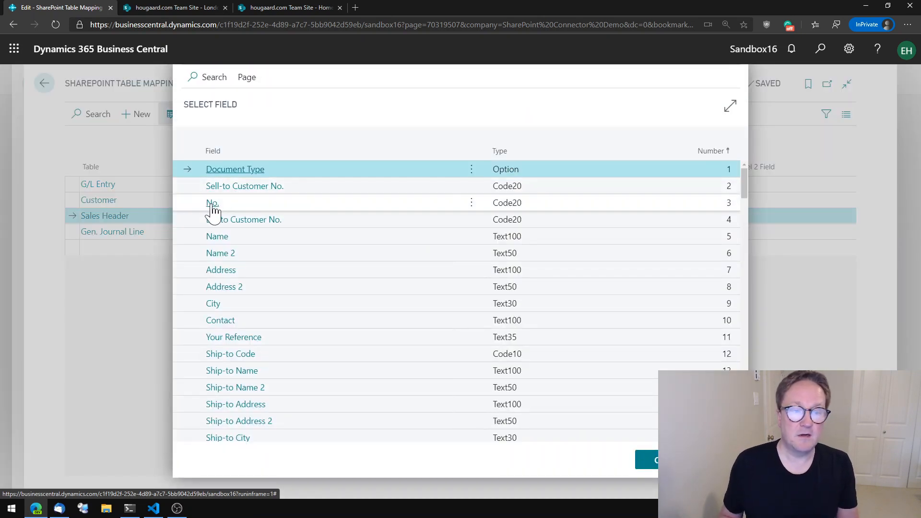
{"action": "left_click", "coordinate": [212, 205]}
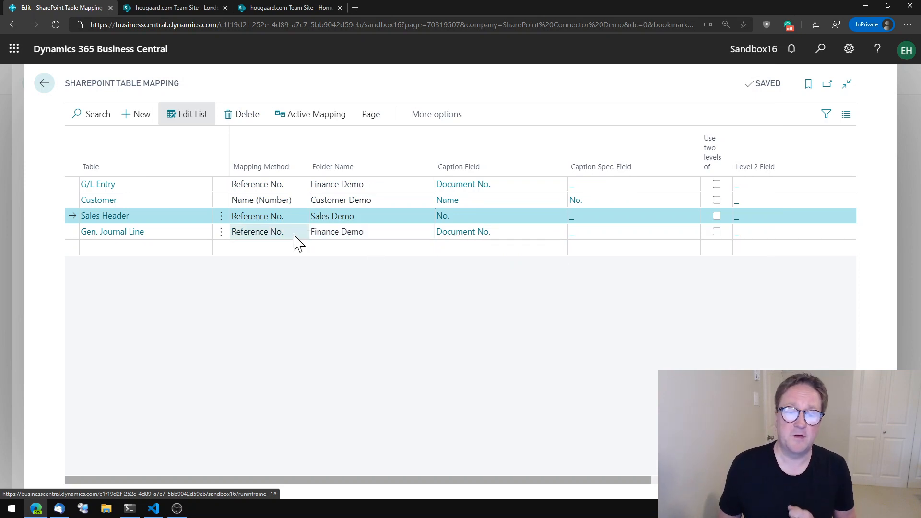
Add a new mapping line for the Sales Invoice Header table (number 112).
{"action": "left_click", "coordinate": [153, 248]}
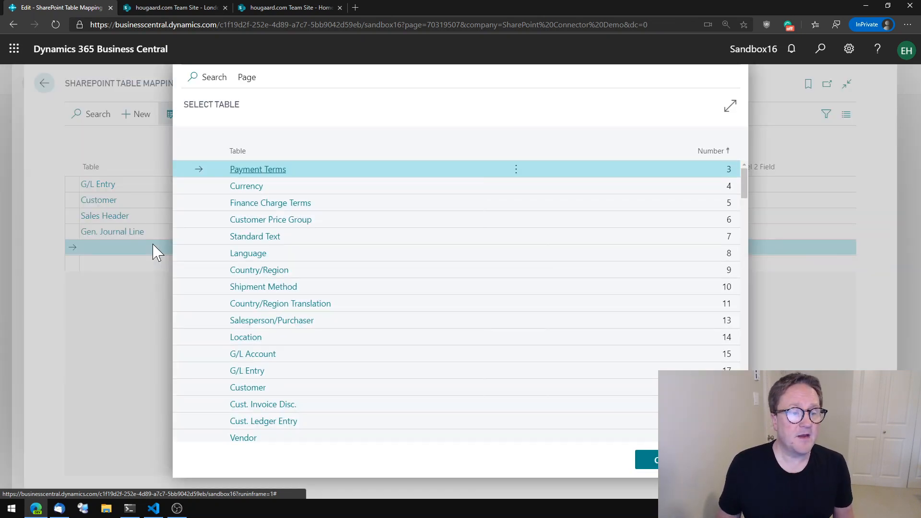
{"action": "scroll", "coordinate": [234, 338], "scroll_direction": "down", "scroll_amount": 10}
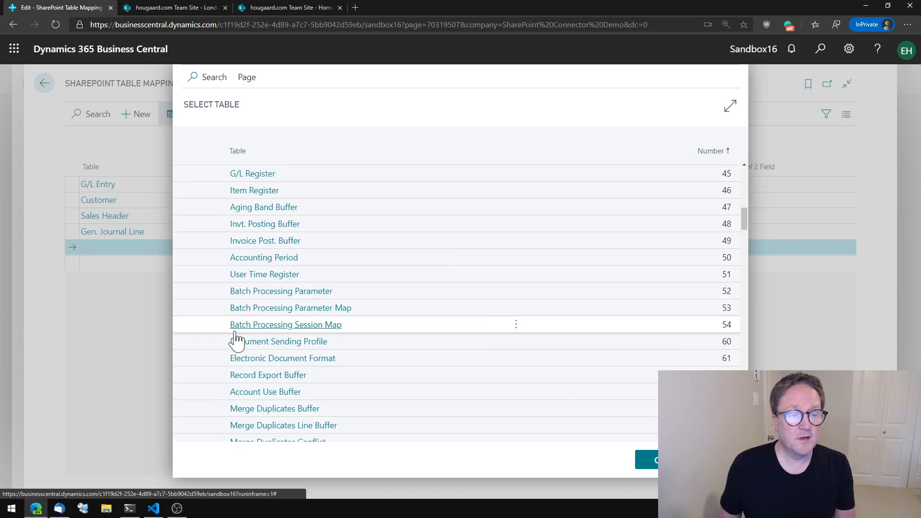
{"action": "scroll", "coordinate": [236, 339], "scroll_direction": "down", "scroll_amount": 5}
{"action": "scroll", "coordinate": [236, 339], "scroll_direction": "down", "scroll_amount": 12}
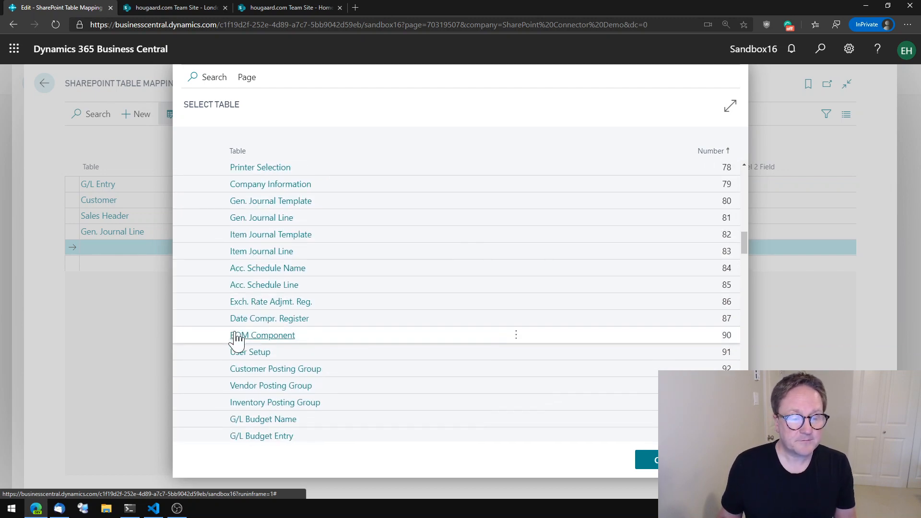
{"action": "scroll", "coordinate": [236, 338], "scroll_direction": "up", "scroll_amount": 5}
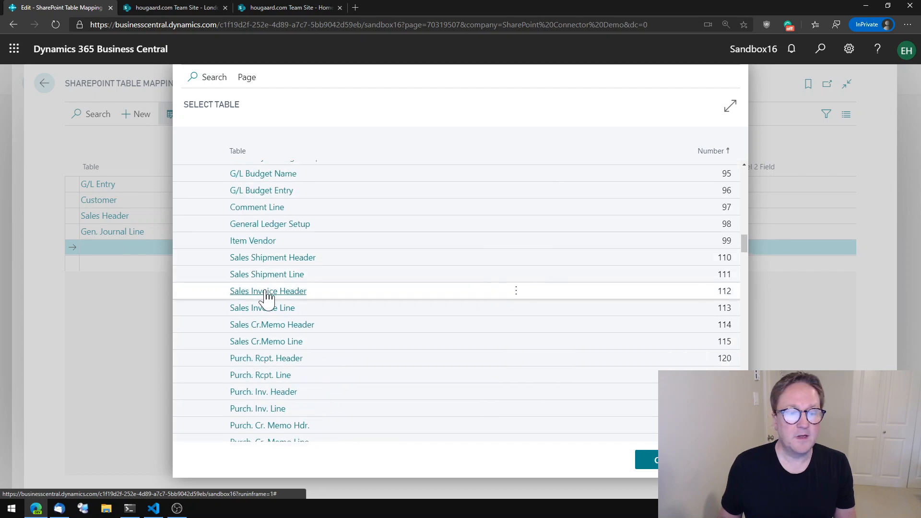
{"action": "left_click", "coordinate": [263, 291]}
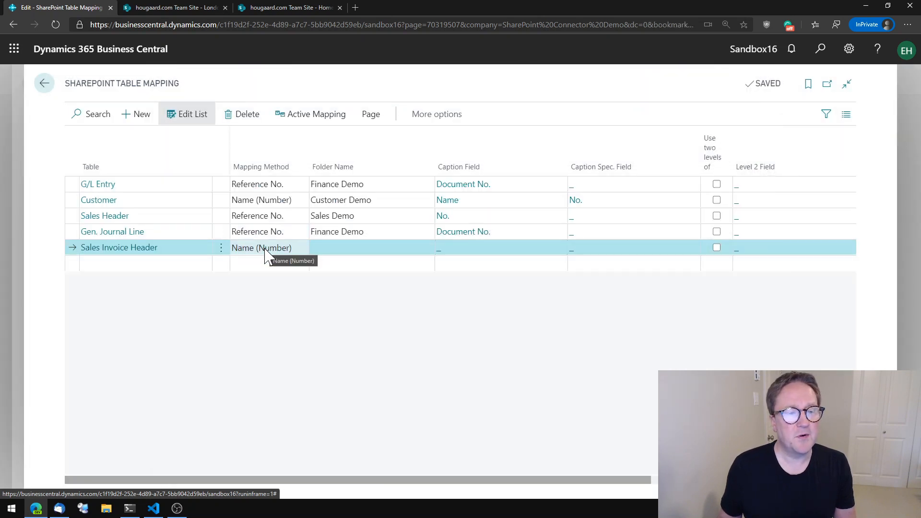
Set the Sales Invoice Header mapping to method Reference No., folder name Sales Demo and caption field Order No.
{"action": "left_click", "coordinate": [264, 251]}
{"action": "left_click", "coordinate": [278, 280]}
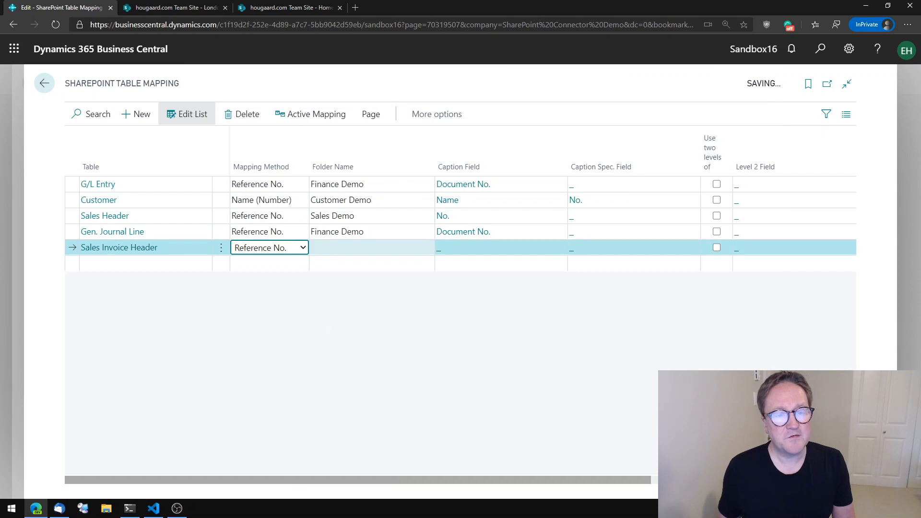
{"action": "key", "text": "Tab"}
{"action": "type", "text": "S"}
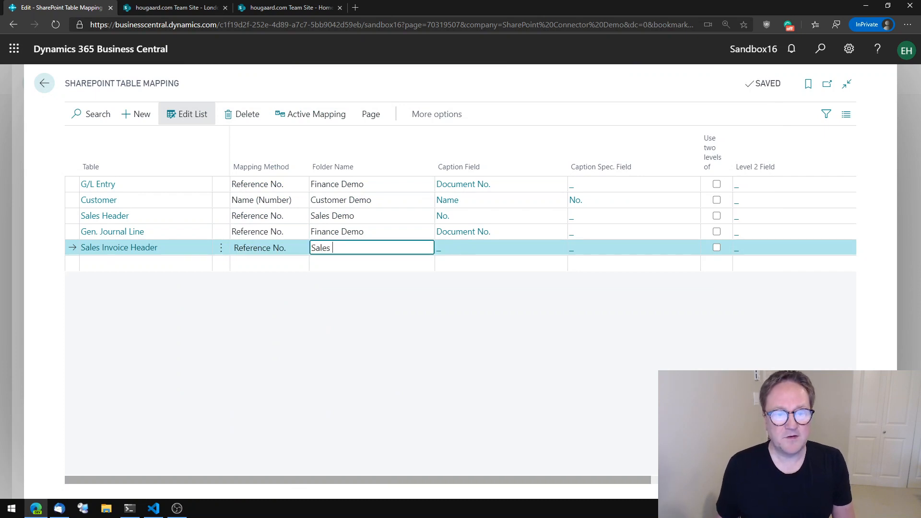
{"action": "type", "text": "ales Demo"}
{"action": "key", "text": "Tab"}
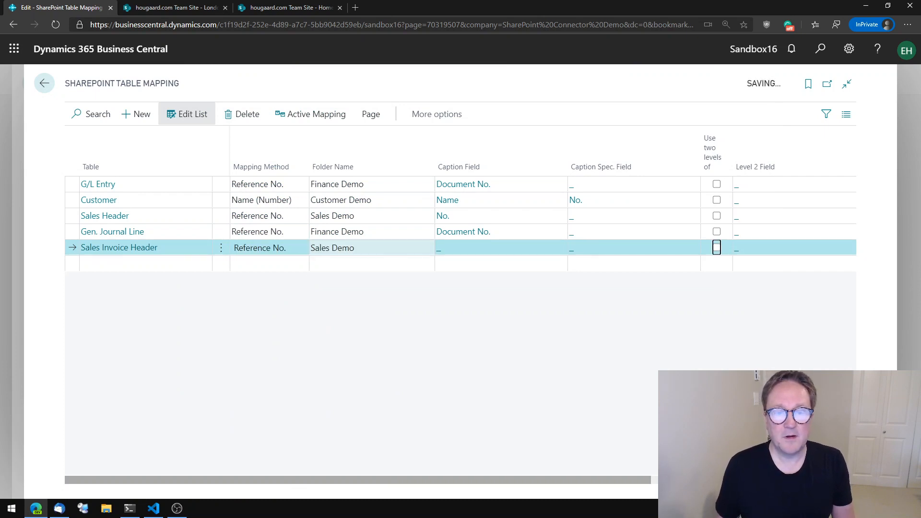
{"action": "left_click", "coordinate": [484, 255]}
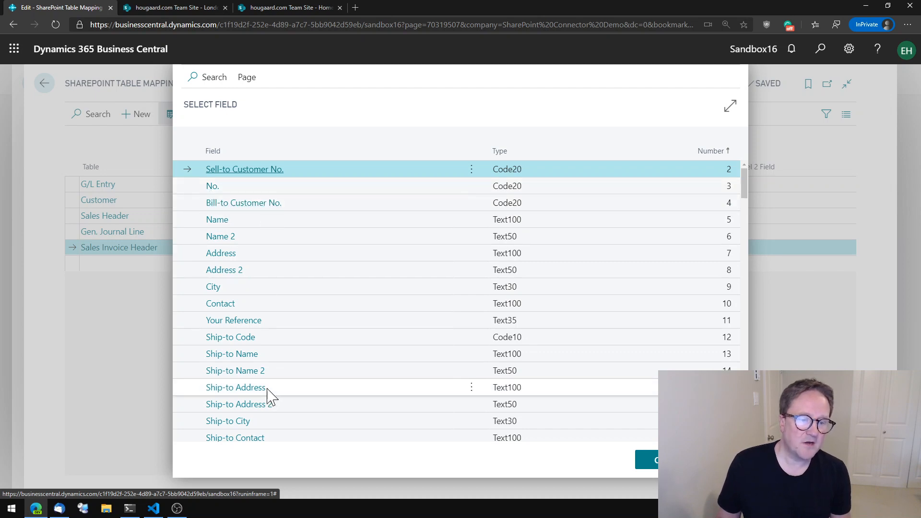
{"action": "left_click", "coordinate": [208, 77]}
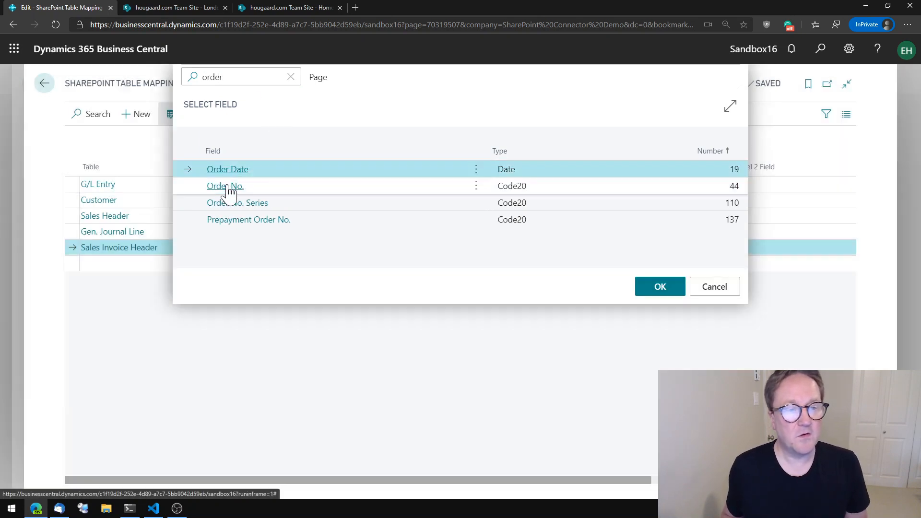
{"action": "left_click", "coordinate": [226, 186]}
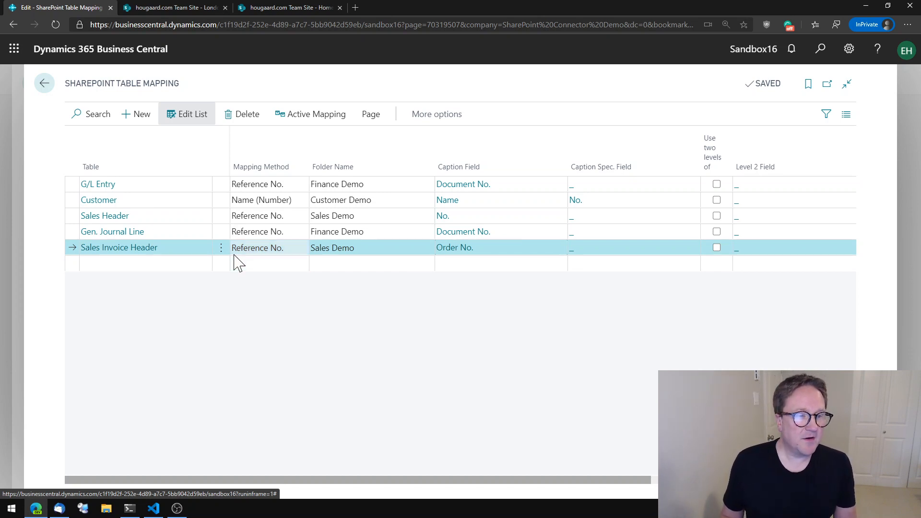
Add a mapping line for the Job table, keeping method Name (Number), and set its folder name to Jobs.
{"action": "right_click", "coordinate": [163, 276]}
{"action": "left_click", "coordinate": [129, 278]}
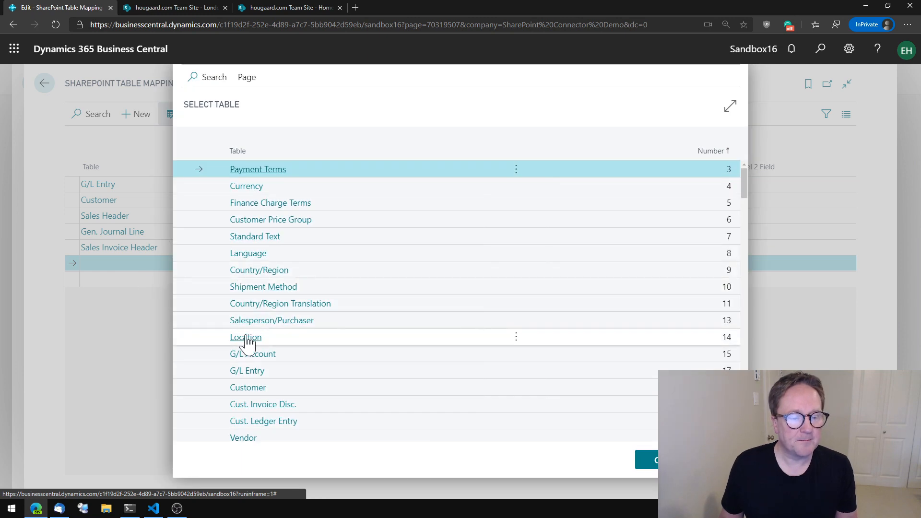
{"action": "scroll", "coordinate": [255, 428], "scroll_direction": "down", "scroll_amount": 20}
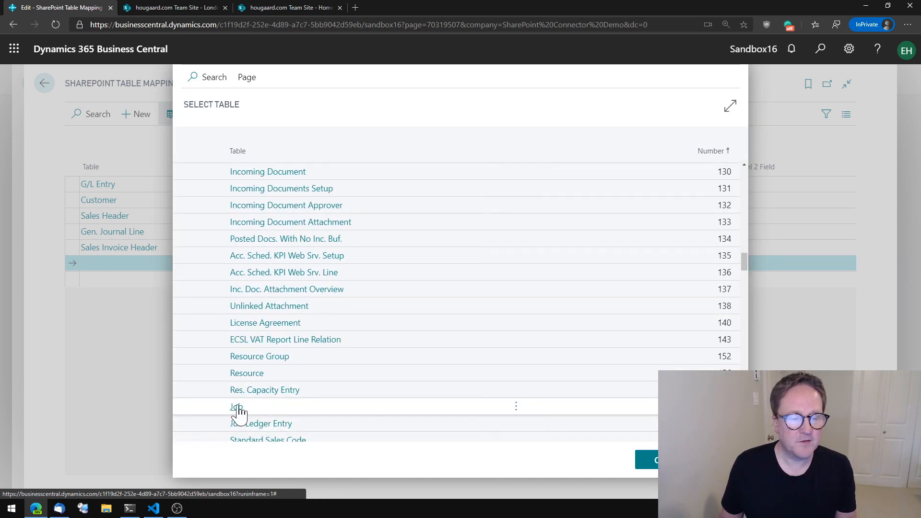
{"action": "left_click", "coordinate": [239, 412]}
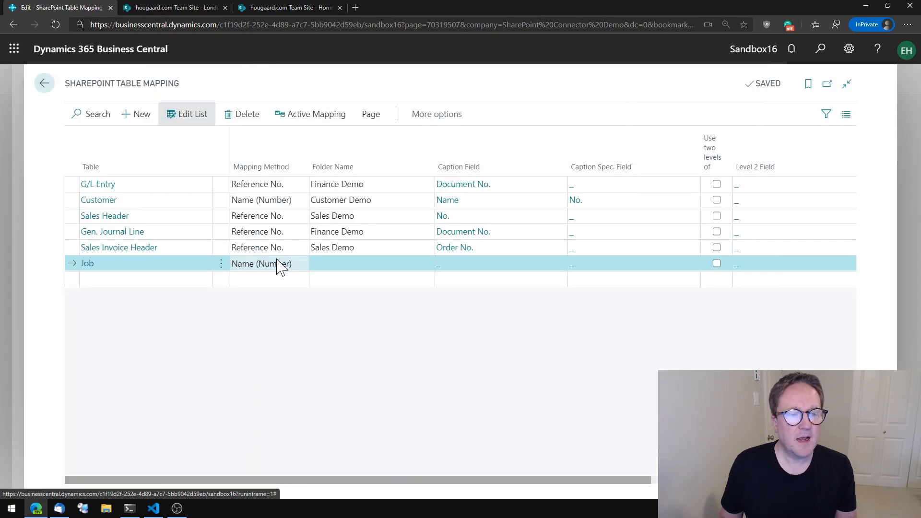
{"action": "key", "text": "Tab"}
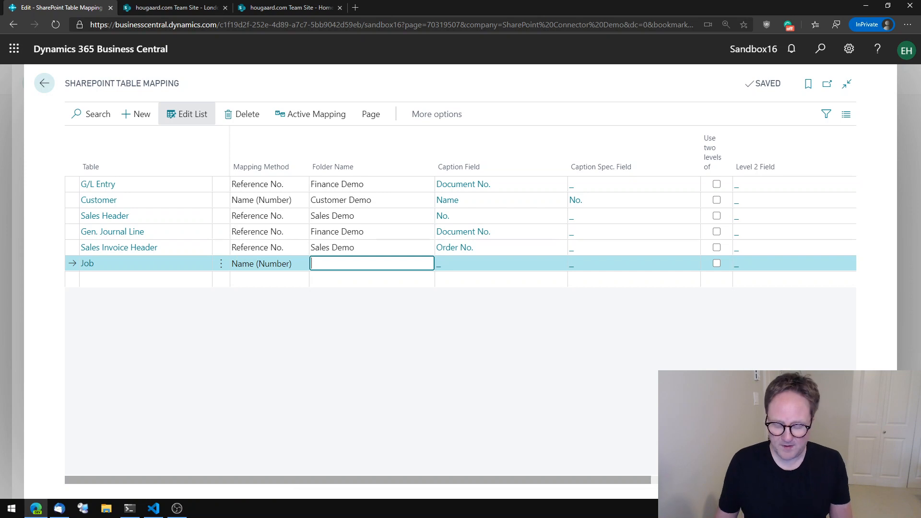
{"action": "key", "text": "Tab"}
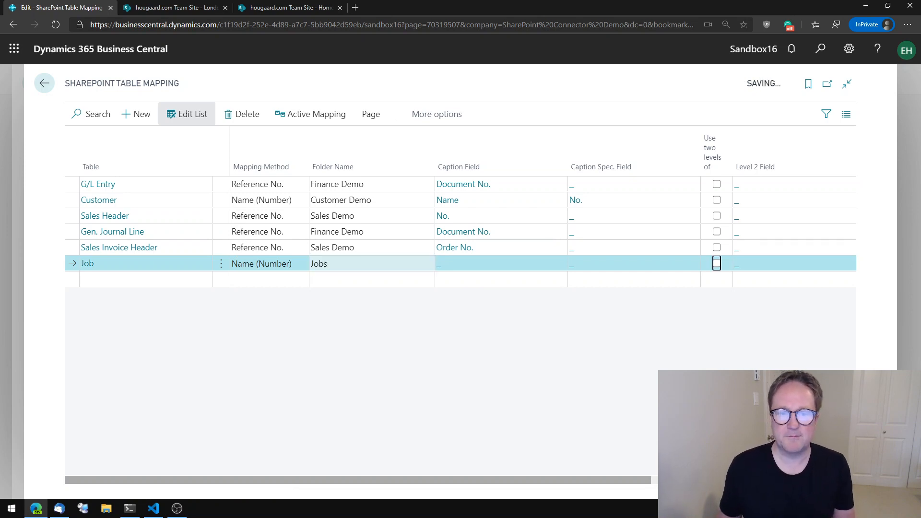
Set the Job mapping's caption field to Description and its caption spec. field to No.
{"action": "left_click", "coordinate": [460, 265]}
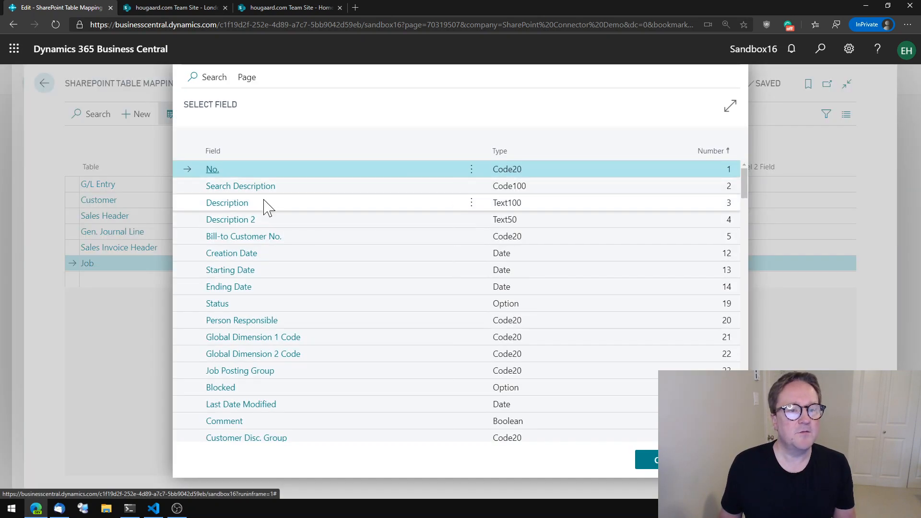
{"action": "left_click", "coordinate": [238, 204]}
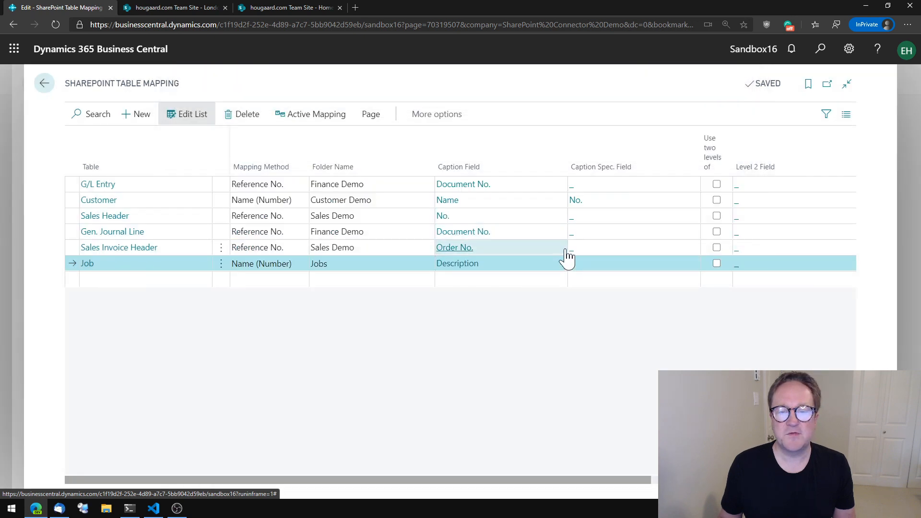
{"action": "left_click", "coordinate": [580, 268]}
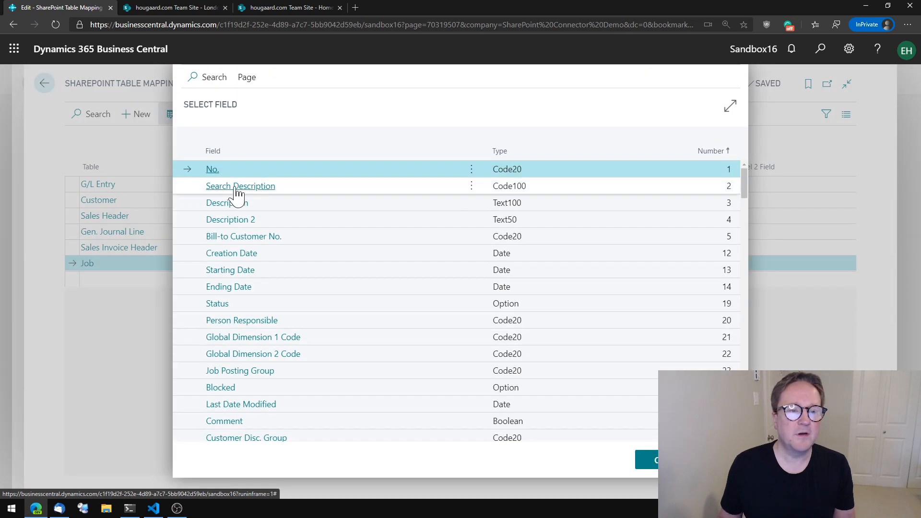
{"action": "key", "text": "Return"}
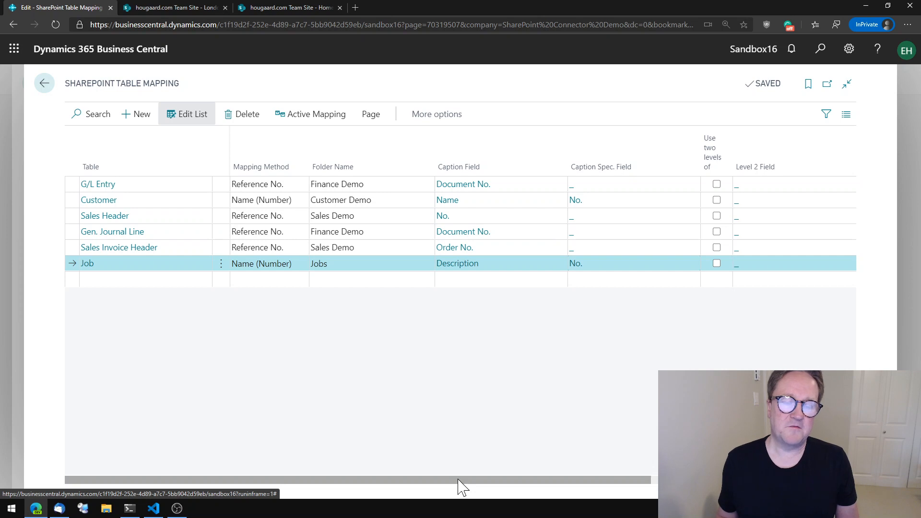
Set Customer as the parent table of the Job mapping.
{"action": "left_click_drag", "start_coordinate": [458, 480], "coordinate": [646, 484]}
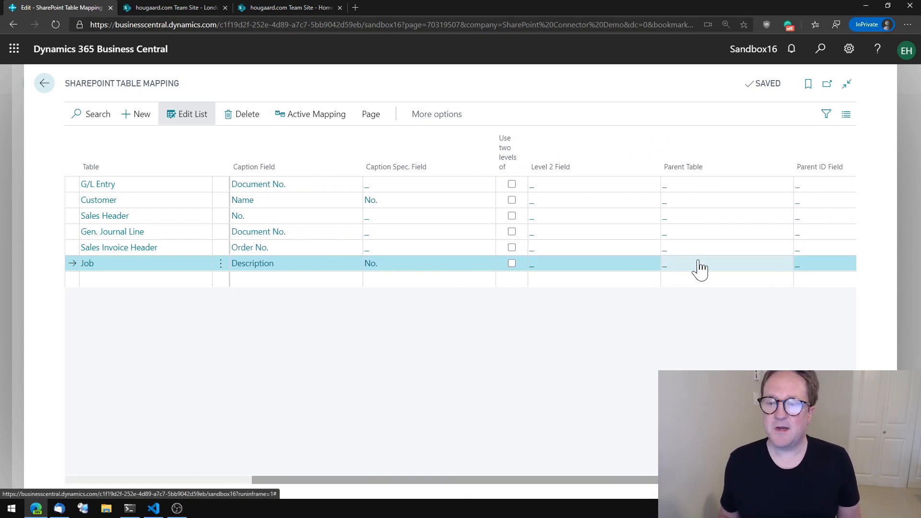
{"action": "left_click", "coordinate": [687, 270]}
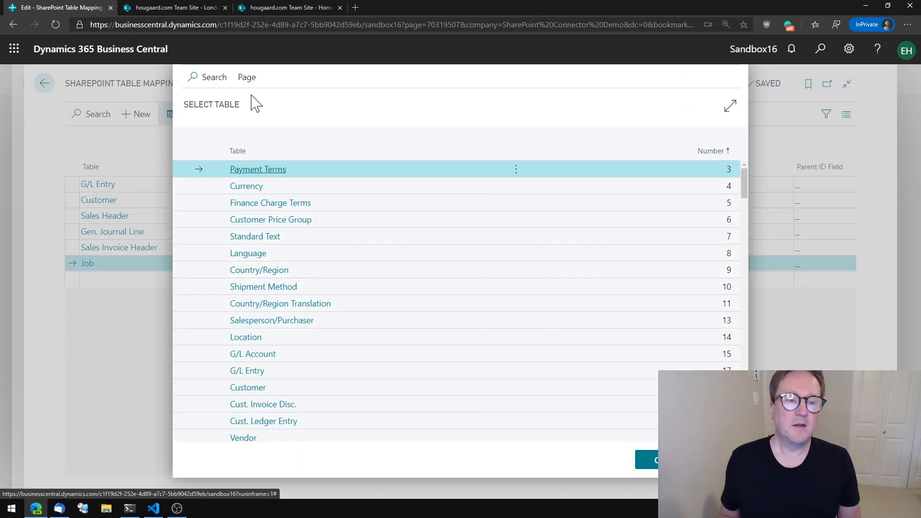
{"action": "left_click", "coordinate": [256, 389]}
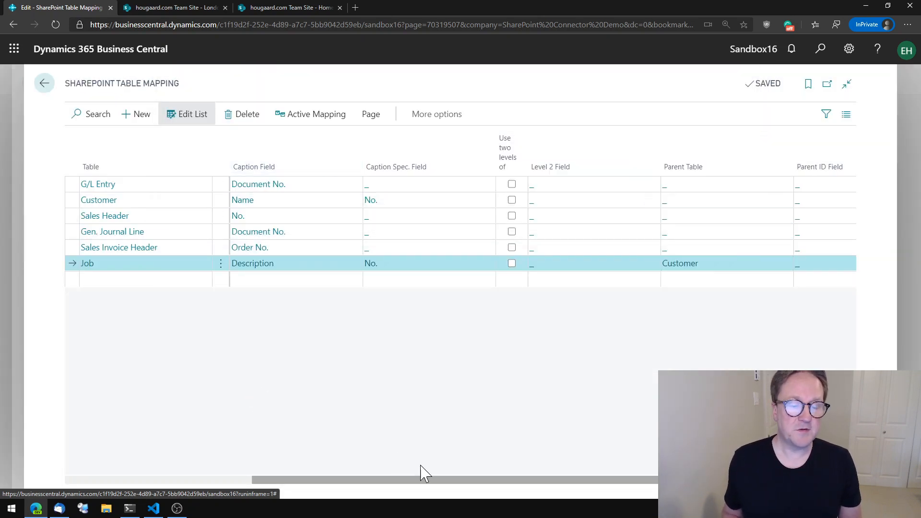
{"action": "left_click_drag", "start_coordinate": [437, 480], "coordinate": [292, 478]}
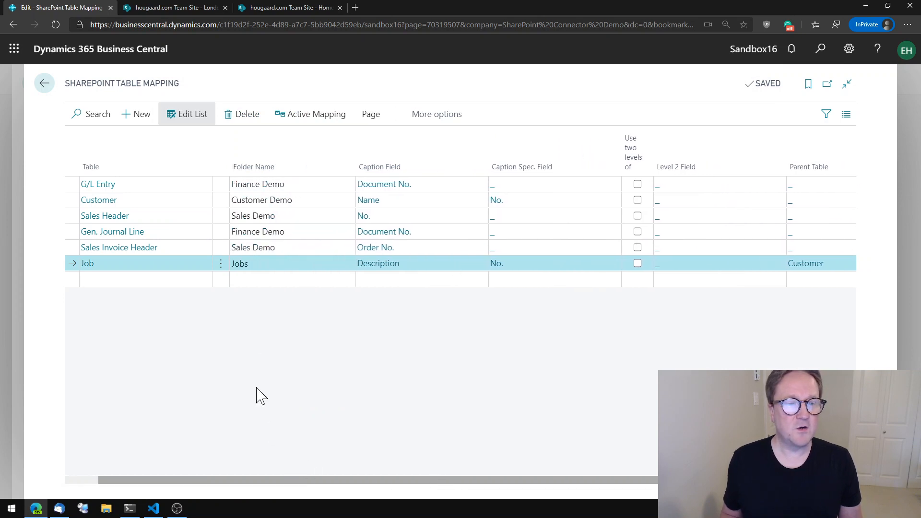
{"action": "left_click", "coordinate": [71, 201]}
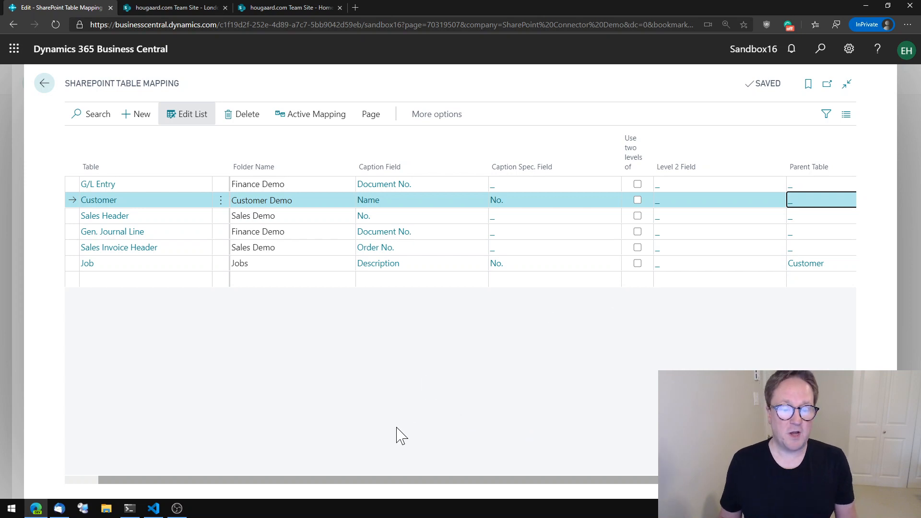
Set the Job mapping's parent ID field to Bill-to Customer No.
{"action": "left_click_drag", "start_coordinate": [388, 479], "coordinate": [533, 481]}
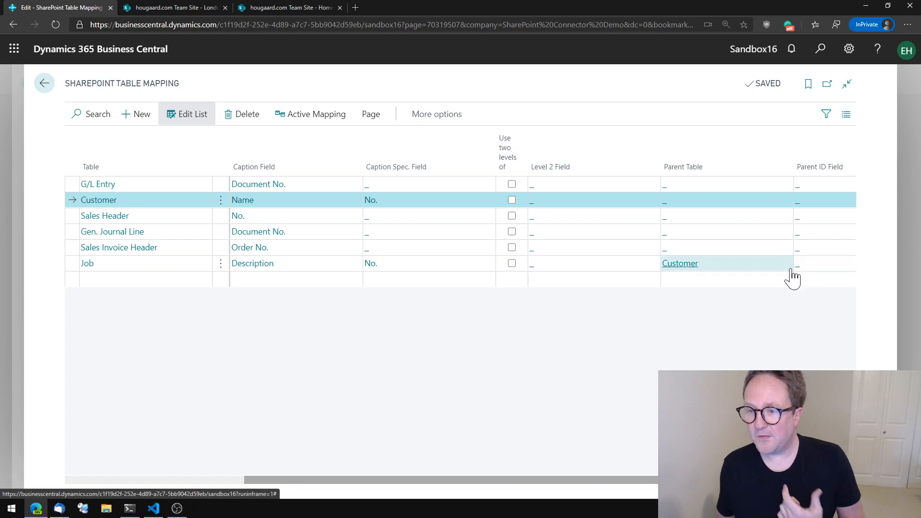
{"action": "left_click_drag", "start_coordinate": [786, 480], "coordinate": [812, 480]}
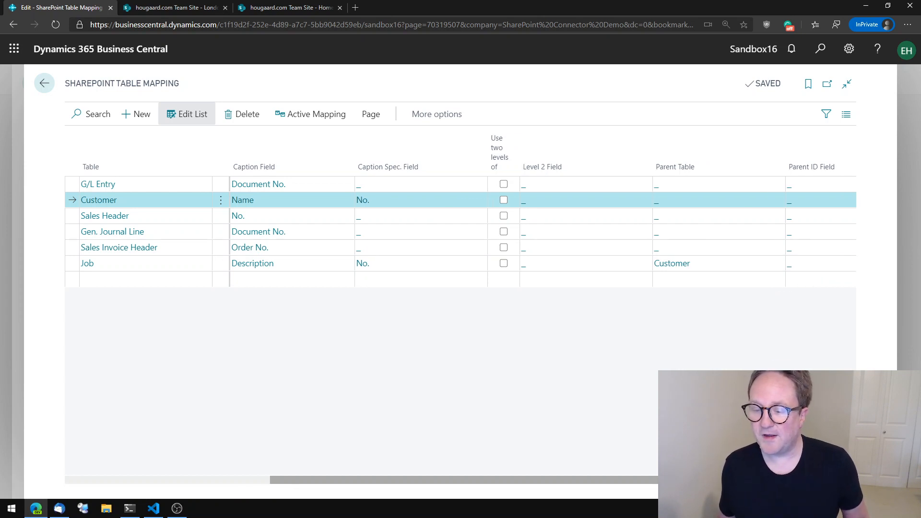
{"action": "left_click", "coordinate": [668, 264]}
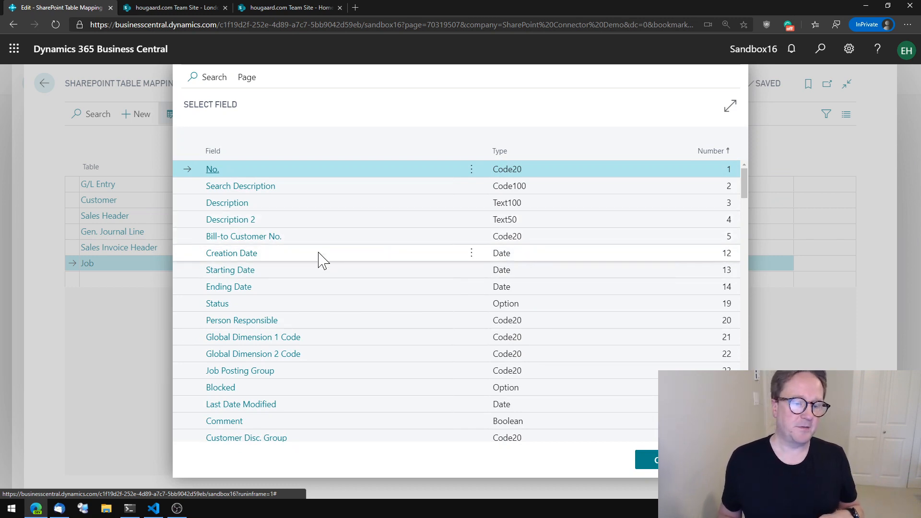
{"action": "left_click", "coordinate": [246, 238]}
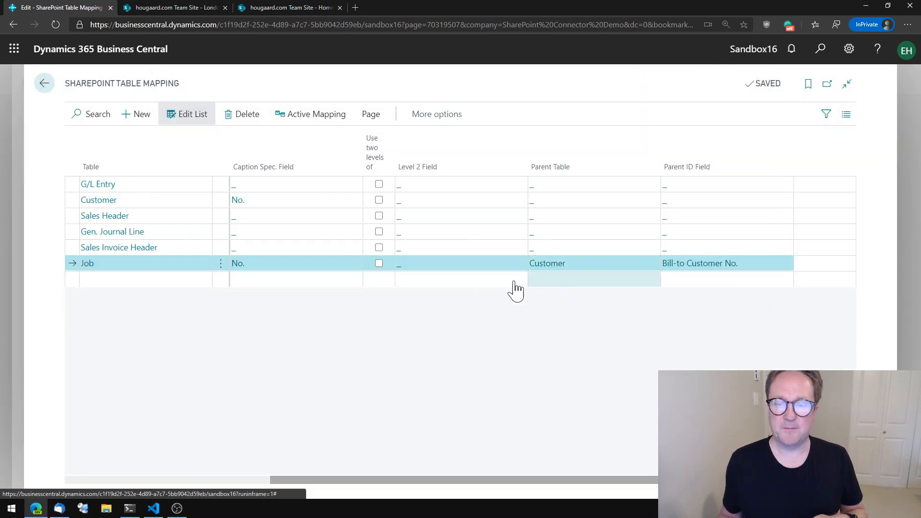
{"action": "key", "text": "Up"}
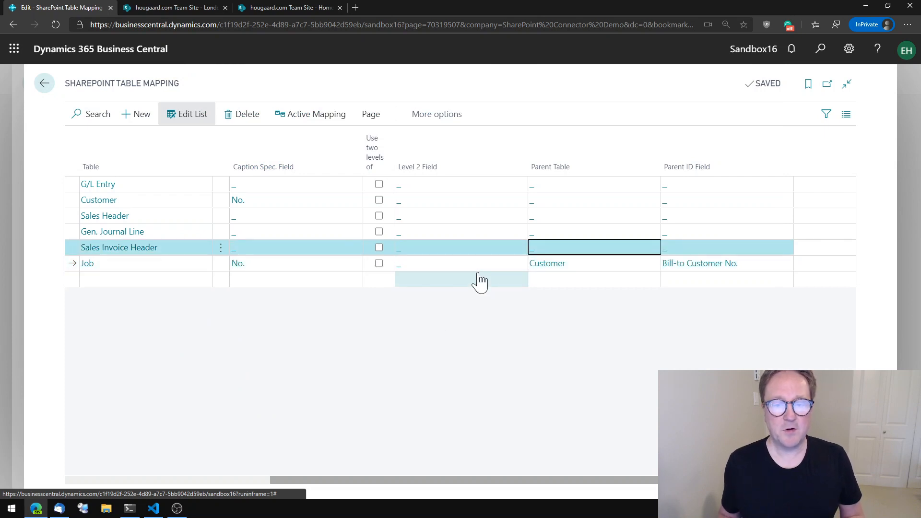
{"action": "left_click_drag", "start_coordinate": [517, 481], "coordinate": [317, 468]}
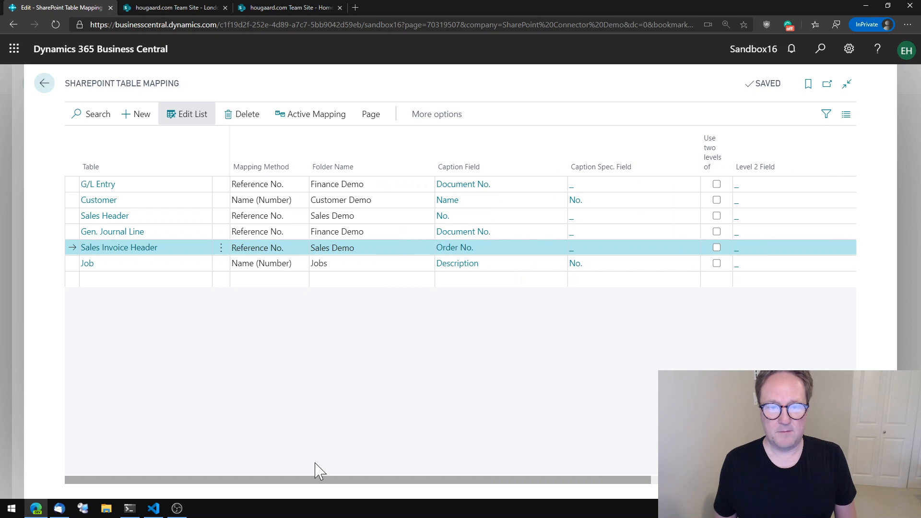
Find the Jobs list and open the job card for GUILDFORD, 10 CR.
{"action": "key", "text": "alt+q"}
{"action": "type", "text": "jobs"}
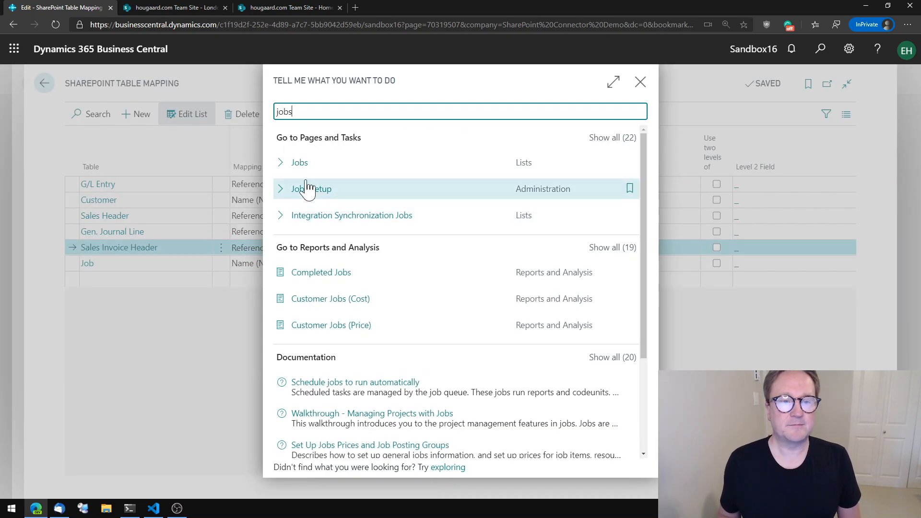
{"action": "left_click", "coordinate": [298, 166]}
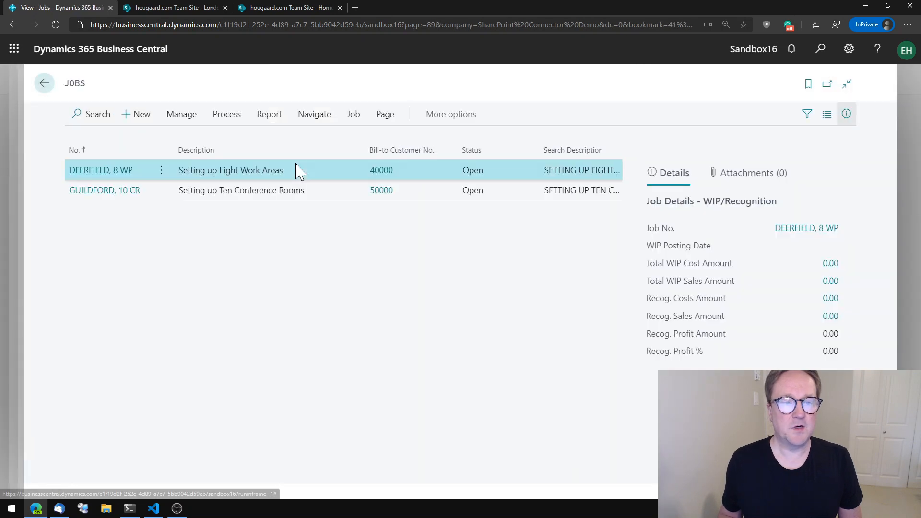
{"action": "left_click", "coordinate": [96, 191]}
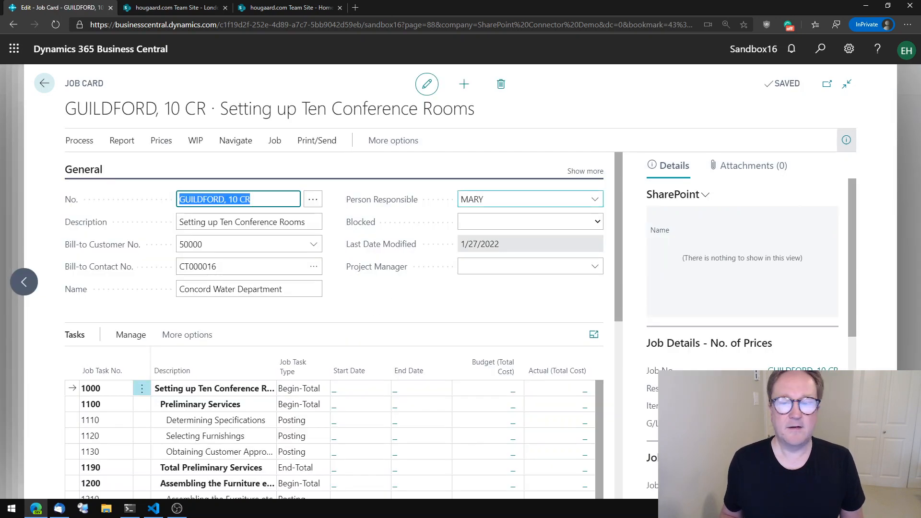
Upload a document from the computer to the SharePoint area of the GUILDFORD, 10 CR job.
{"action": "left_click", "coordinate": [685, 200]}
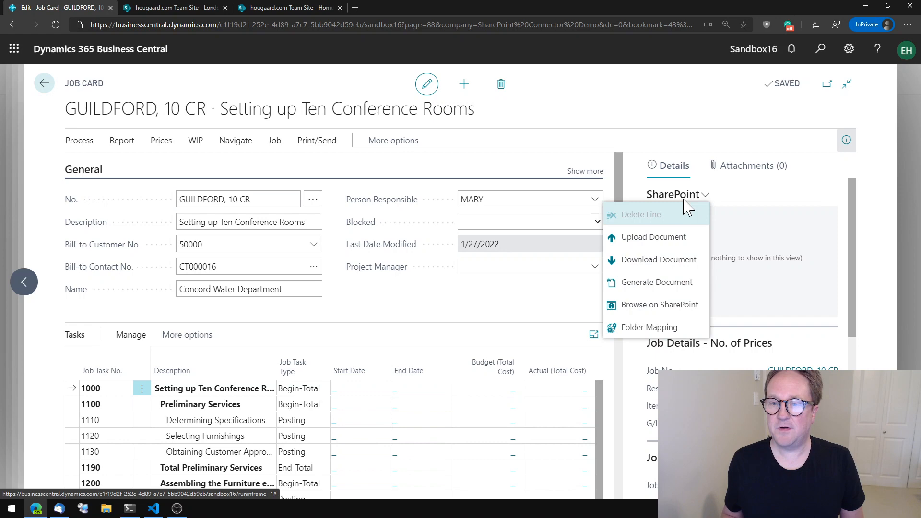
{"action": "left_click", "coordinate": [653, 236]}
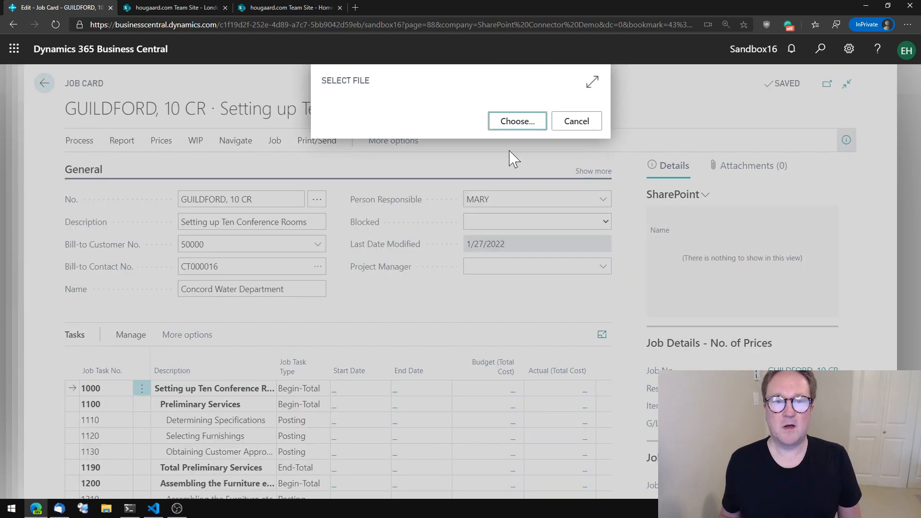
{"action": "left_click", "coordinate": [528, 126]}
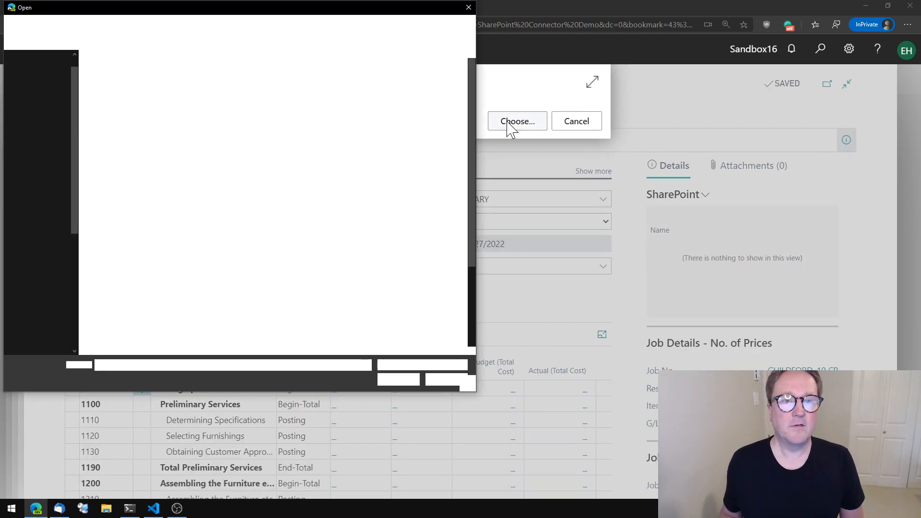
{"action": "double_click", "coordinate": [368, 71]}
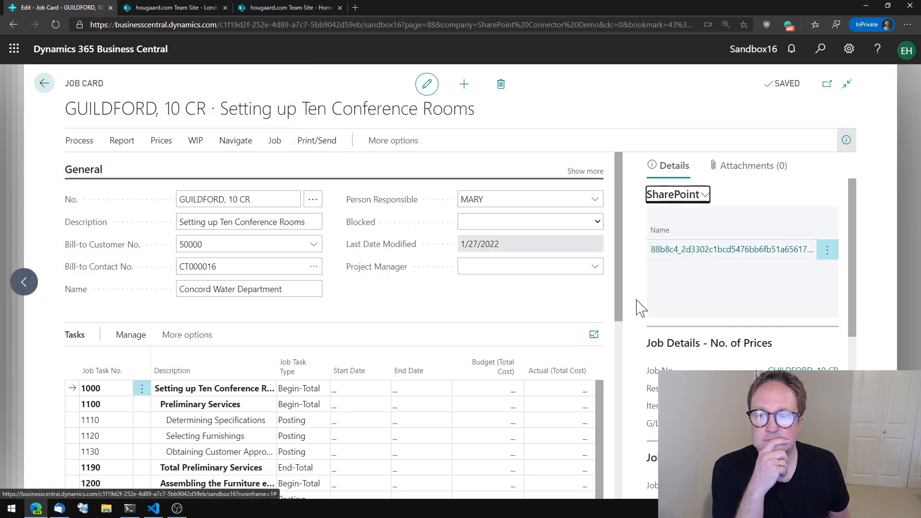
Browse the GUILDFORD, 10 CR job's folder on SharePoint.
{"action": "left_click", "coordinate": [694, 196]}
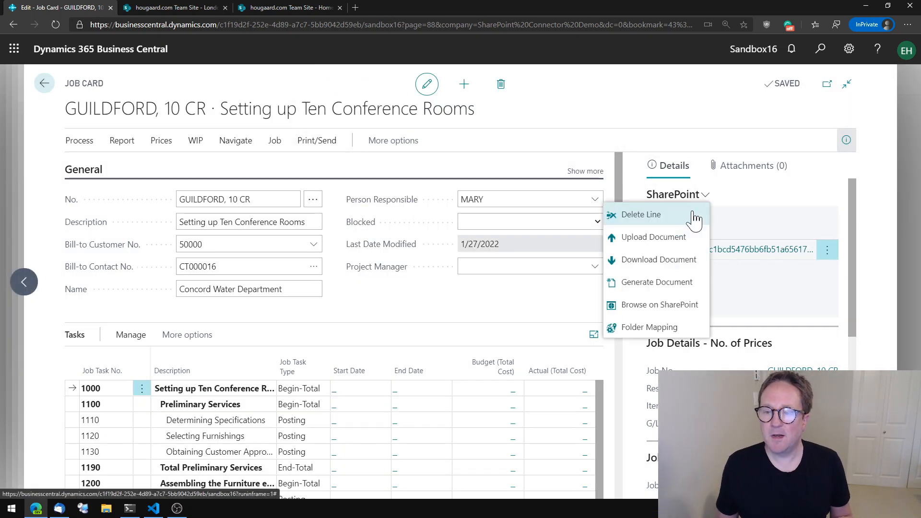
{"action": "left_click", "coordinate": [653, 307]}
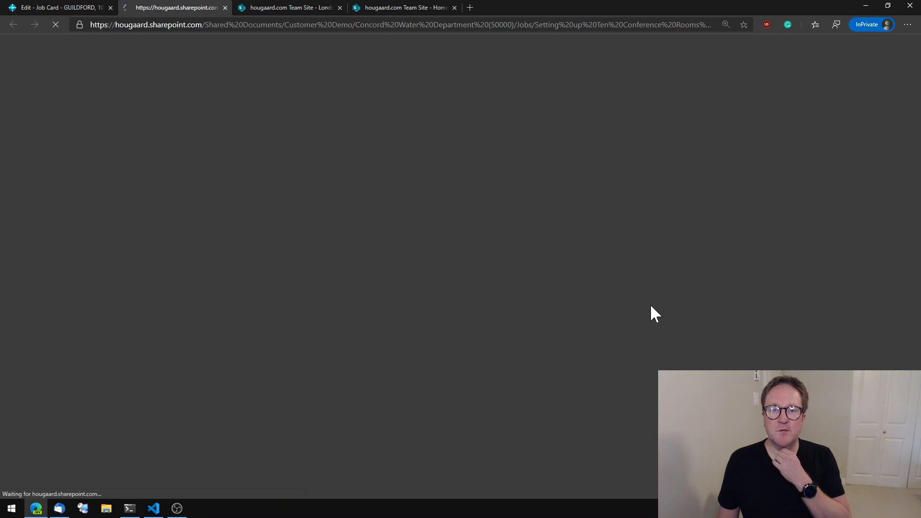